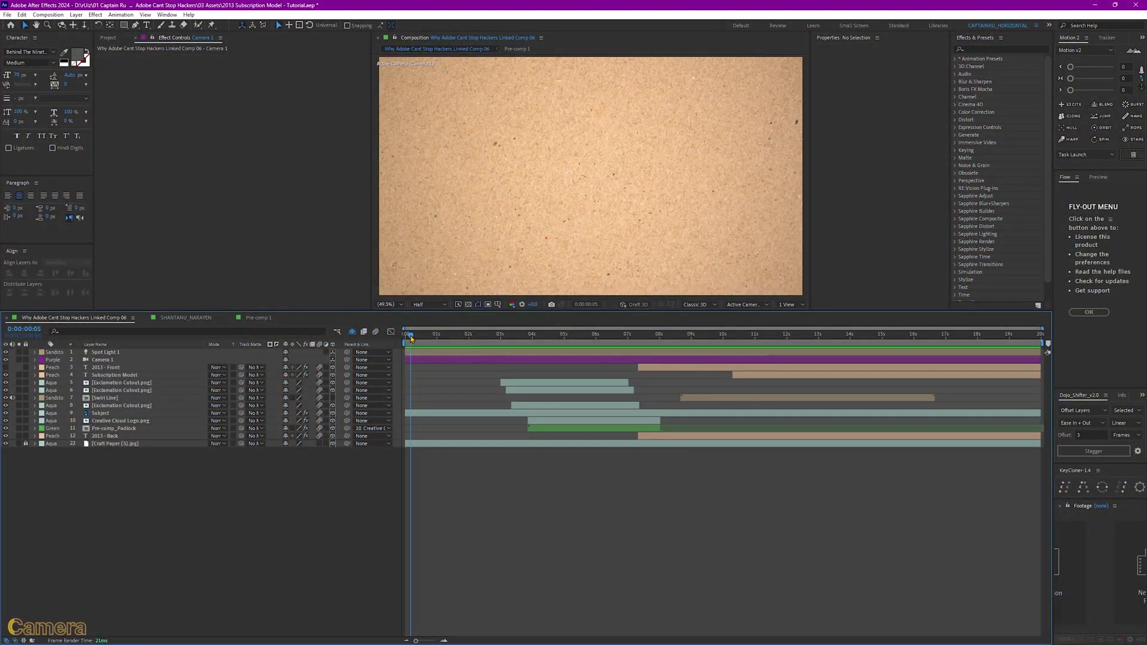
Step: Apply the 35mm preset to the Camera 1 layer in its camera settings
{"action": "left_click_drag", "start_coordinate": [411, 339], "coordinate": [467, 340]}
{"action": "left_click", "coordinate": [145, 361]}
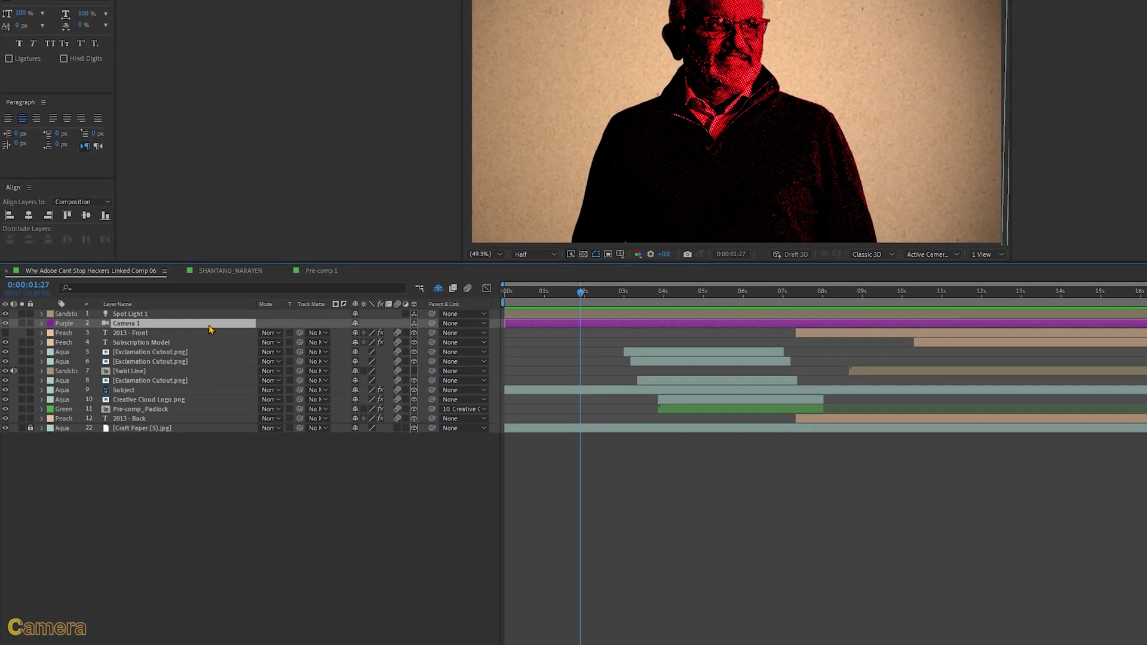
{"action": "double_click", "coordinate": [209, 325]}
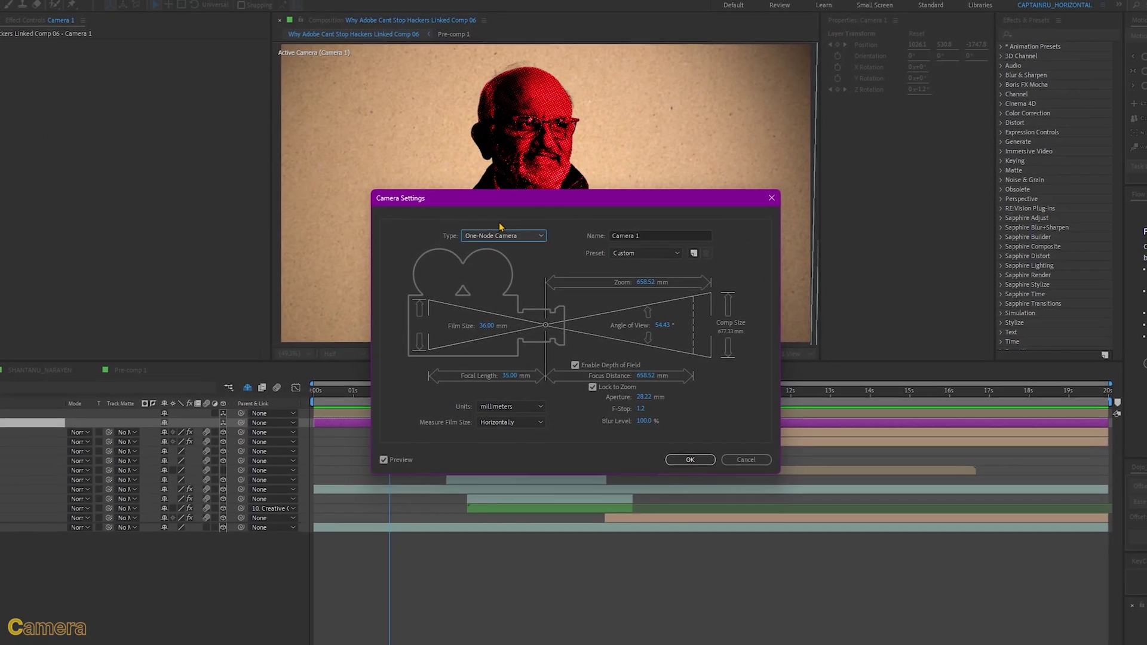
{"action": "left_click", "coordinate": [636, 256]}
{"action": "left_click", "coordinate": [645, 336]}
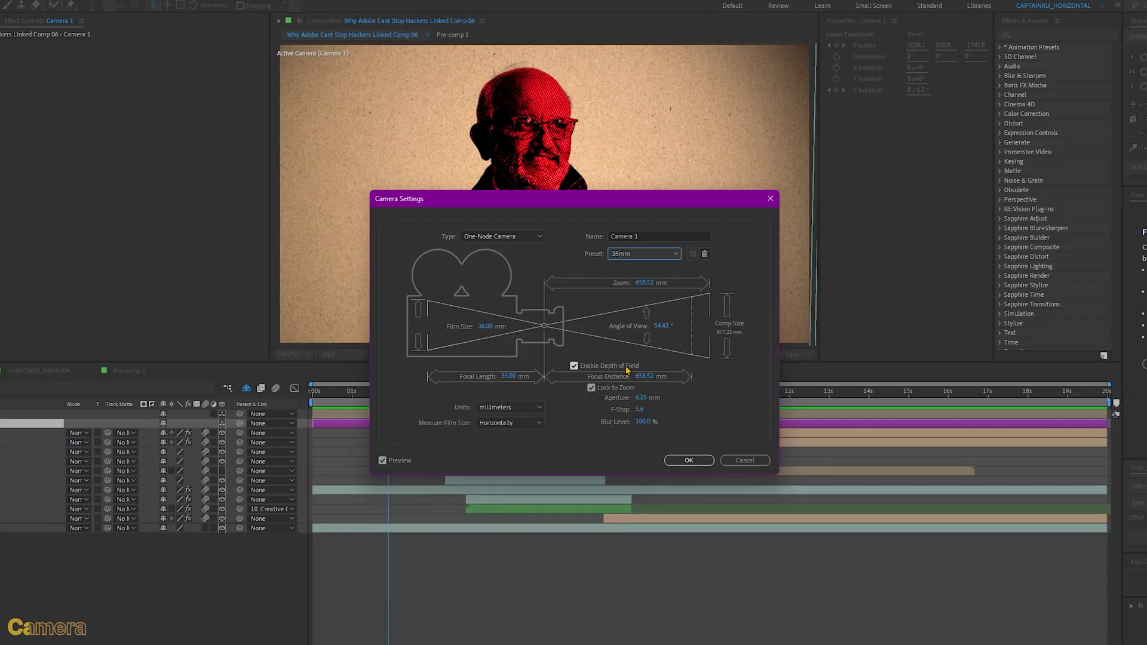
{"action": "left_click", "coordinate": [689, 460]}
Step: Scrub the camera move to 0:00:05:10, then show all of Camera 1's Position and Z Rotation keyframes in the Graph Editor
{"action": "left_click", "coordinate": [347, 408]}
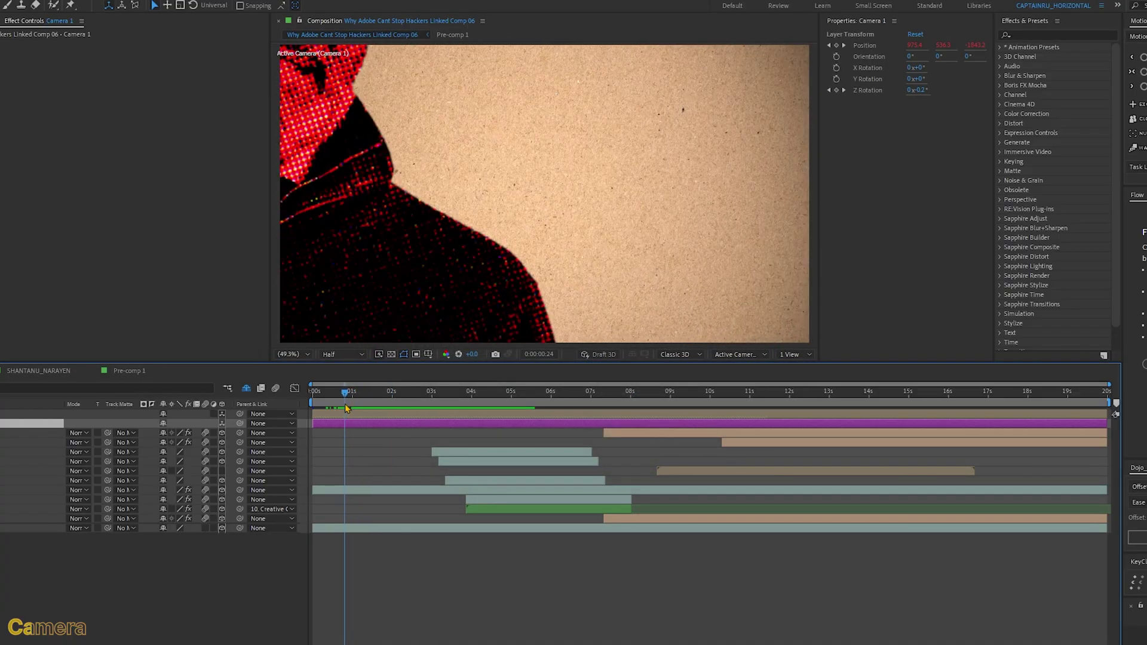
{"action": "left_click_drag", "start_coordinate": [347, 408], "coordinate": [526, 395]}
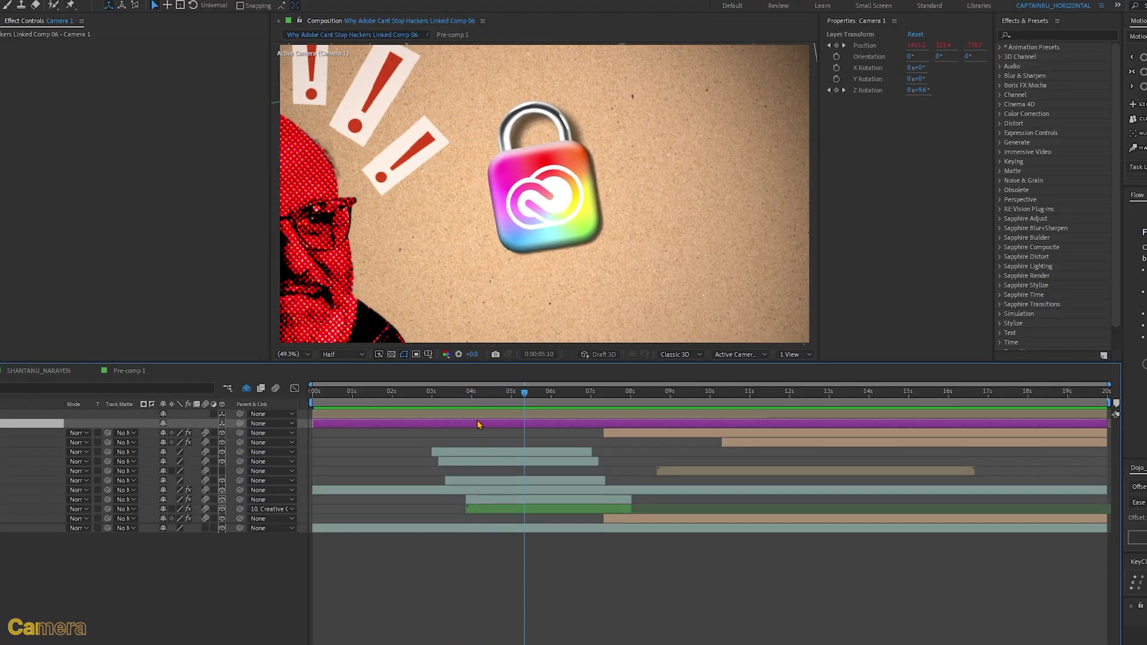
{"action": "key", "text": "u"}
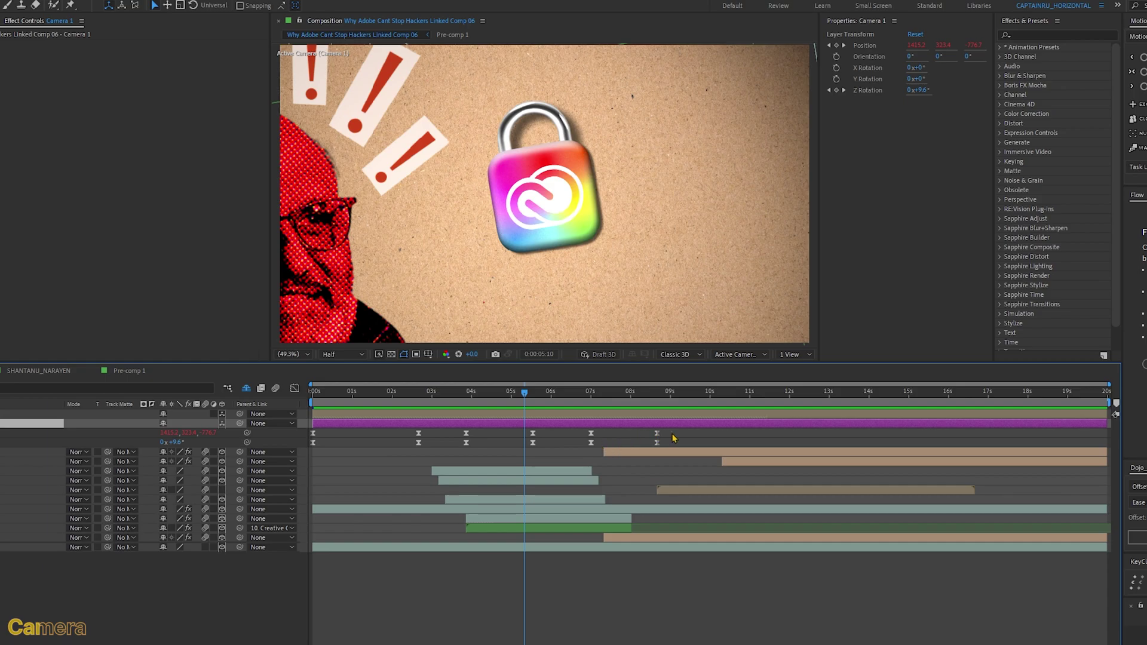
{"action": "left_click_drag", "start_coordinate": [673, 438], "coordinate": [300, 476]}
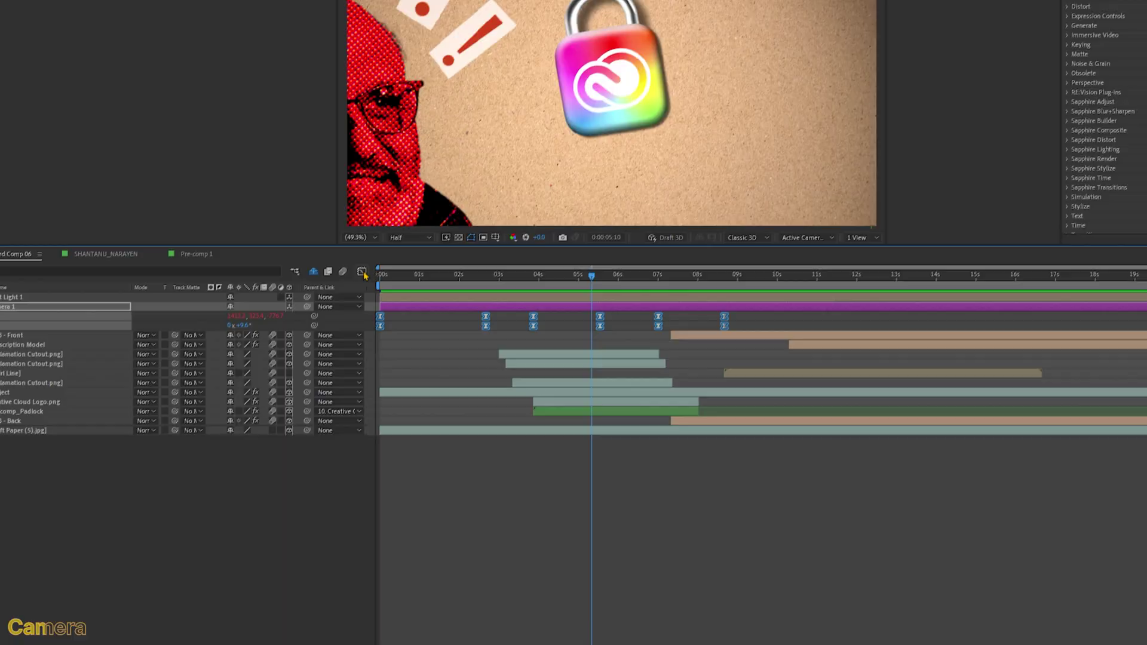
{"action": "left_click", "coordinate": [294, 389]}
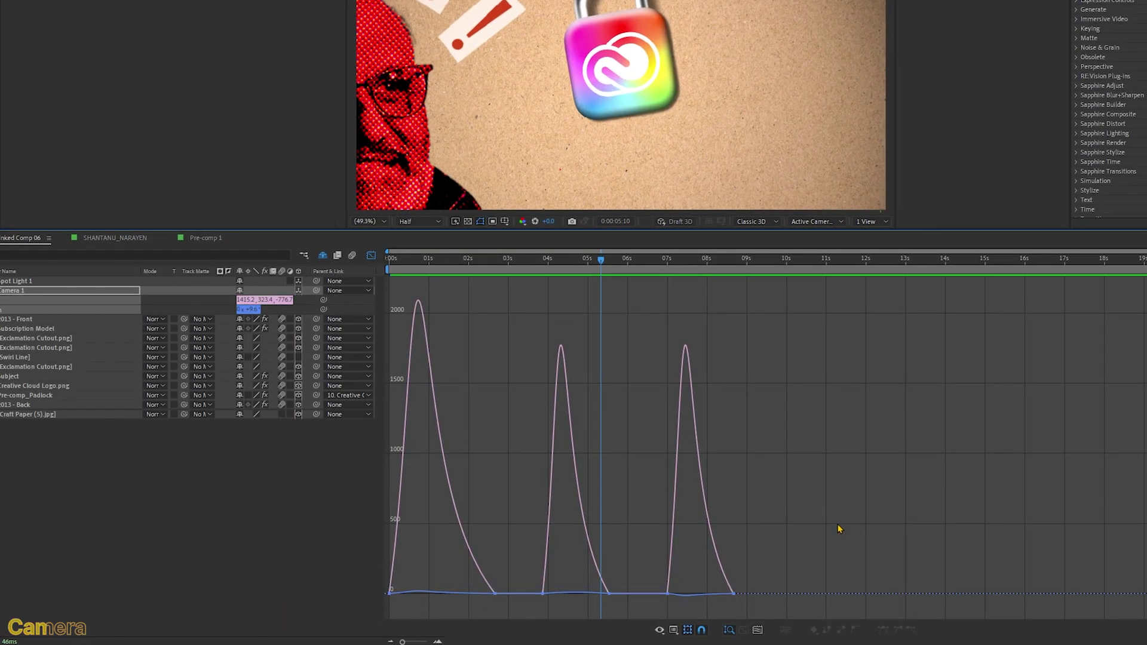
Step: Select Camera 1's keyframes in the speed graph and adjust their easing handles
{"action": "left_click_drag", "start_coordinate": [840, 529], "coordinate": [412, 600]}
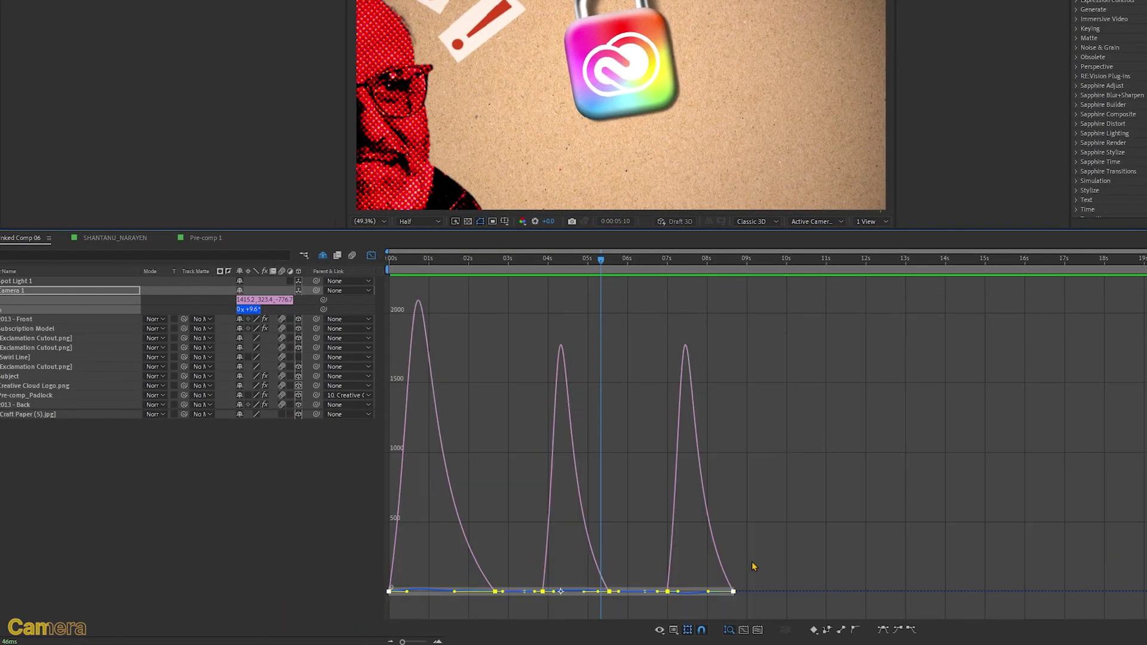
{"action": "left_click_drag", "start_coordinate": [781, 566], "coordinate": [385, 615]}
{"action": "left_click_drag", "start_coordinate": [467, 581], "coordinate": [497, 610]}
{"action": "left_click_drag", "start_coordinate": [630, 574], "coordinate": [587, 611]}
{"action": "left_click_drag", "start_coordinate": [752, 568], "coordinate": [706, 608]}
{"action": "left_click_drag", "start_coordinate": [798, 557], "coordinate": [400, 600]}
{"action": "left_click_drag", "start_coordinate": [802, 568], "coordinate": [369, 616]}
{"action": "left_click_drag", "start_coordinate": [455, 593], "coordinate": [458, 593]}
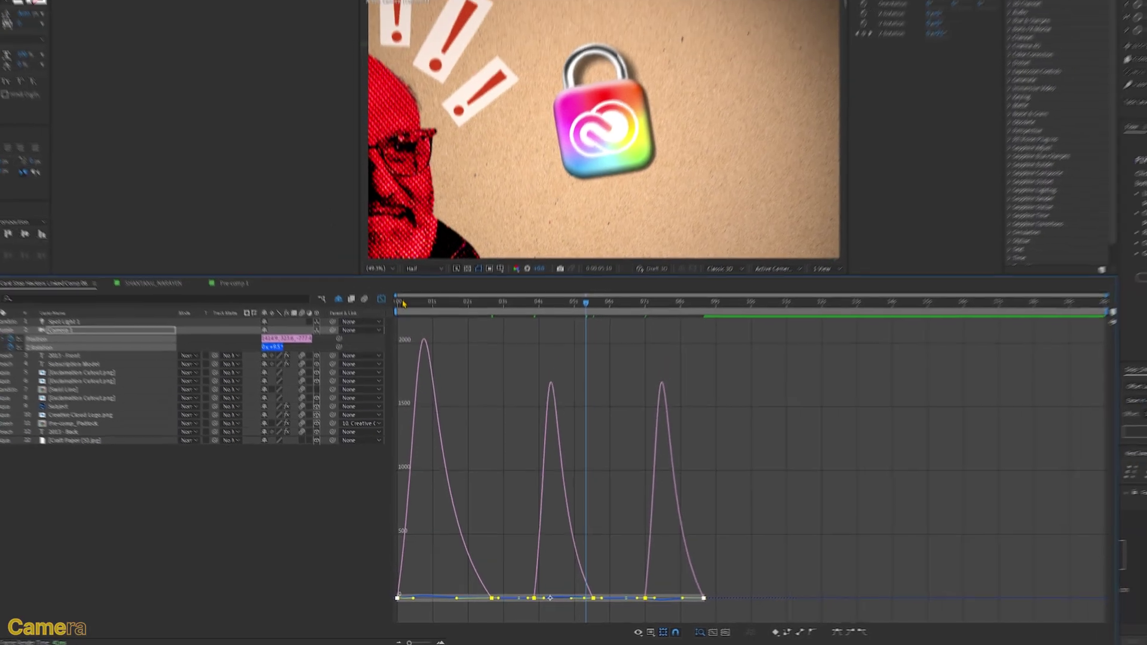
Step: Play the camera animation from the start, then inspect the first speed peak at 0:00:00:21
{"action": "left_click", "coordinate": [403, 304]}
{"action": "key", "text": "space"}
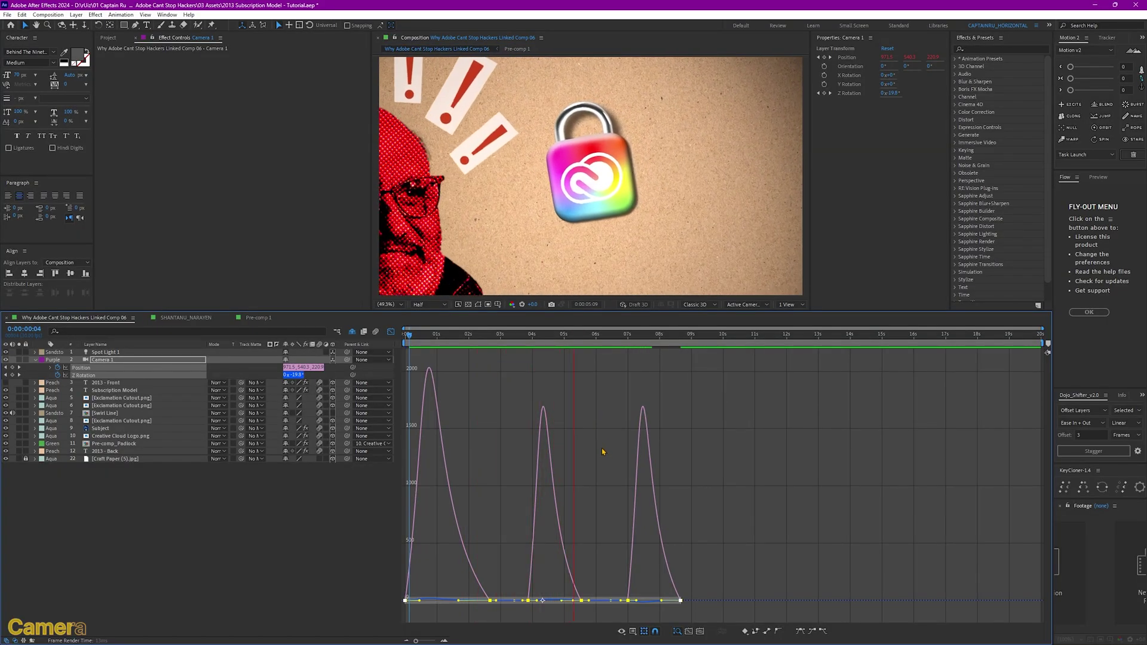
{"action": "left_click", "coordinate": [428, 334]}
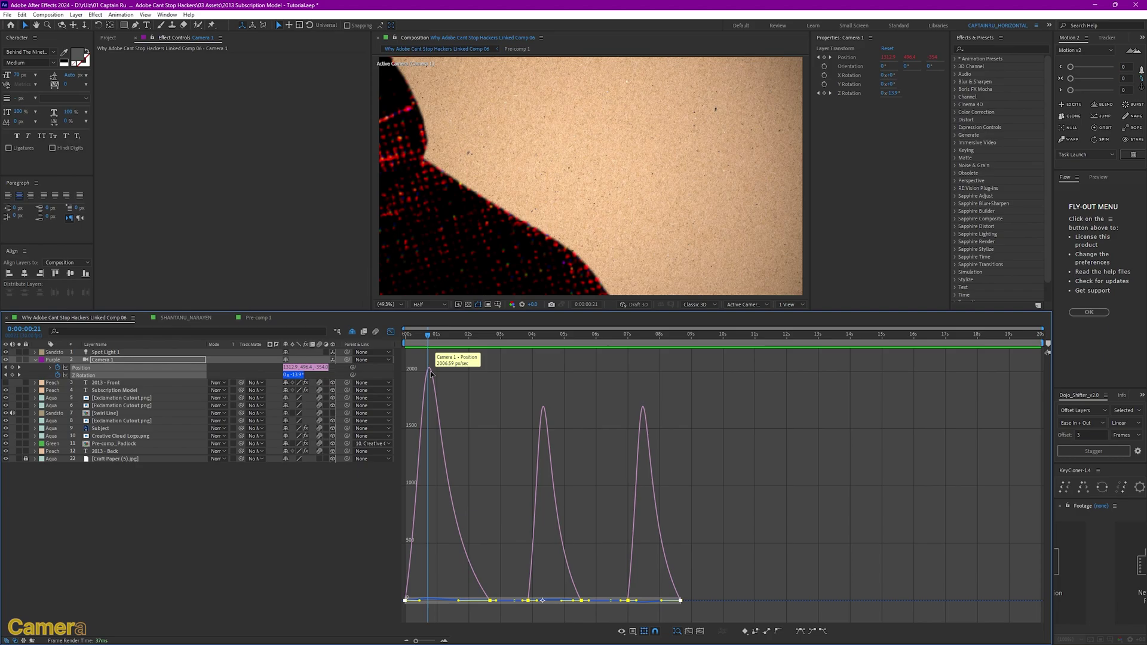
Step: Pull the camera keyframes' easing handles further to sharpen the speed peaks, and preview the animation up to 0:00:04:03
{"action": "left_click_drag", "start_coordinate": [721, 582], "coordinate": [455, 601]}
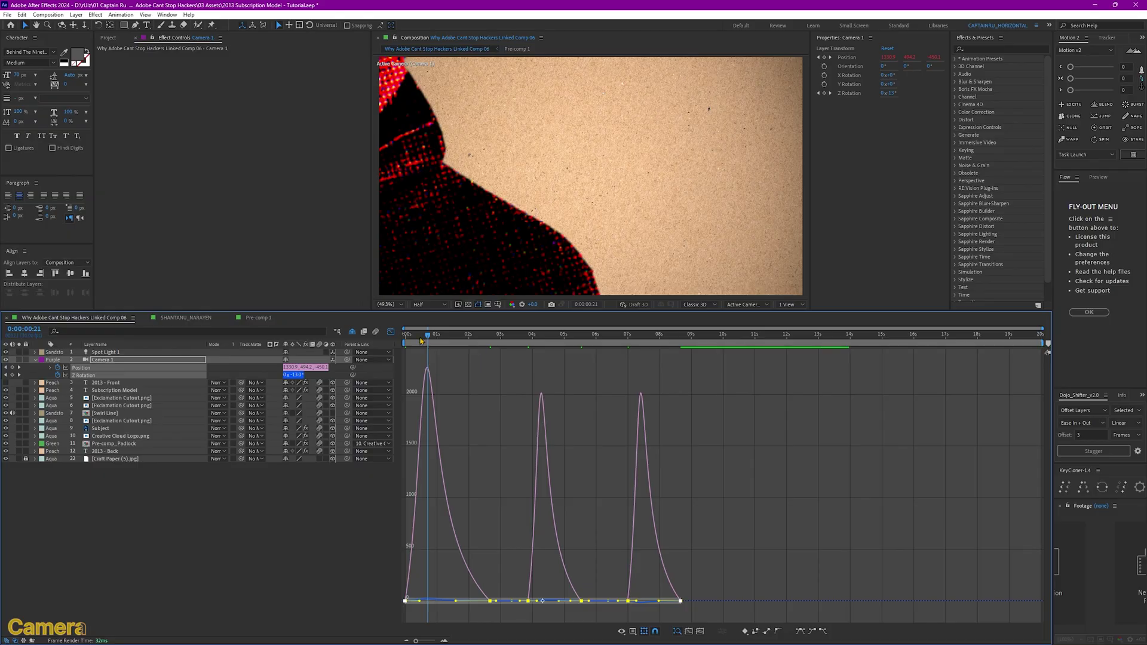
{"action": "key", "text": "space"}
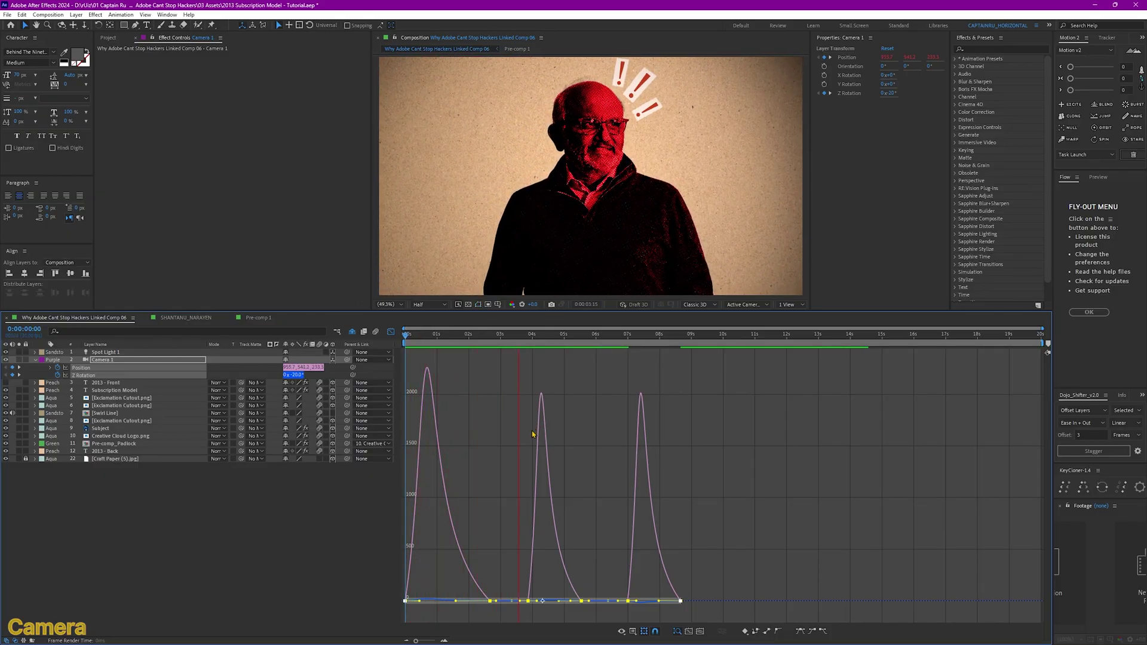
{"action": "left_click", "coordinate": [536, 336]}
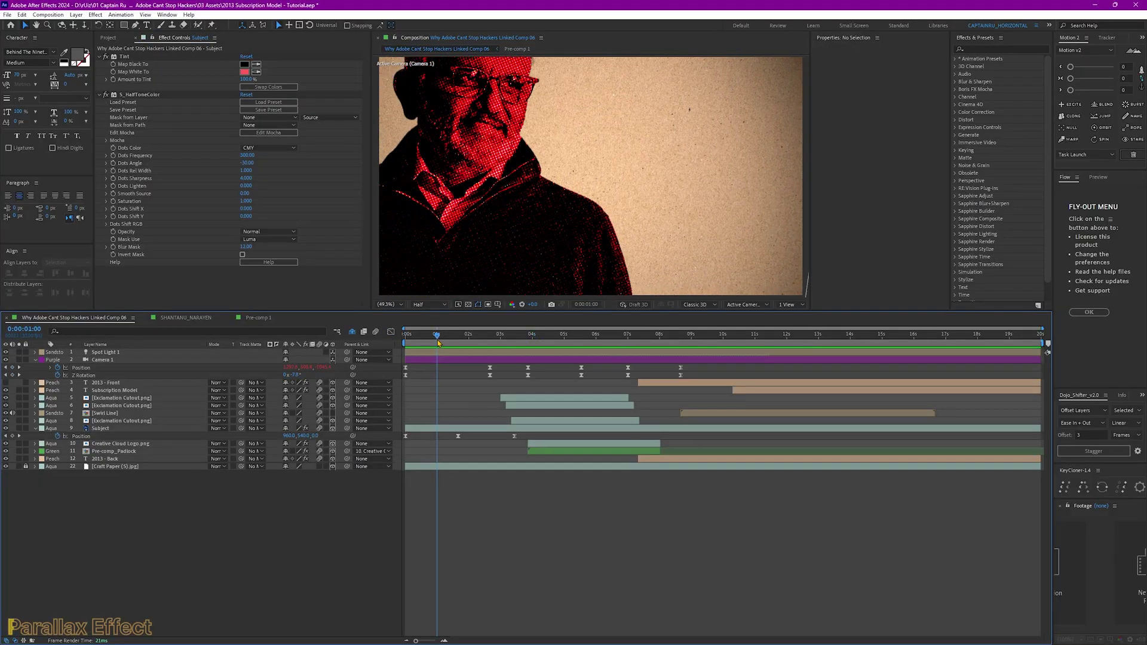
Step: Move to 0:00:01:21 and select all unlocked layers to examine their 3D switches
{"action": "left_click_drag", "start_coordinate": [436, 336], "coordinate": [459, 336]}
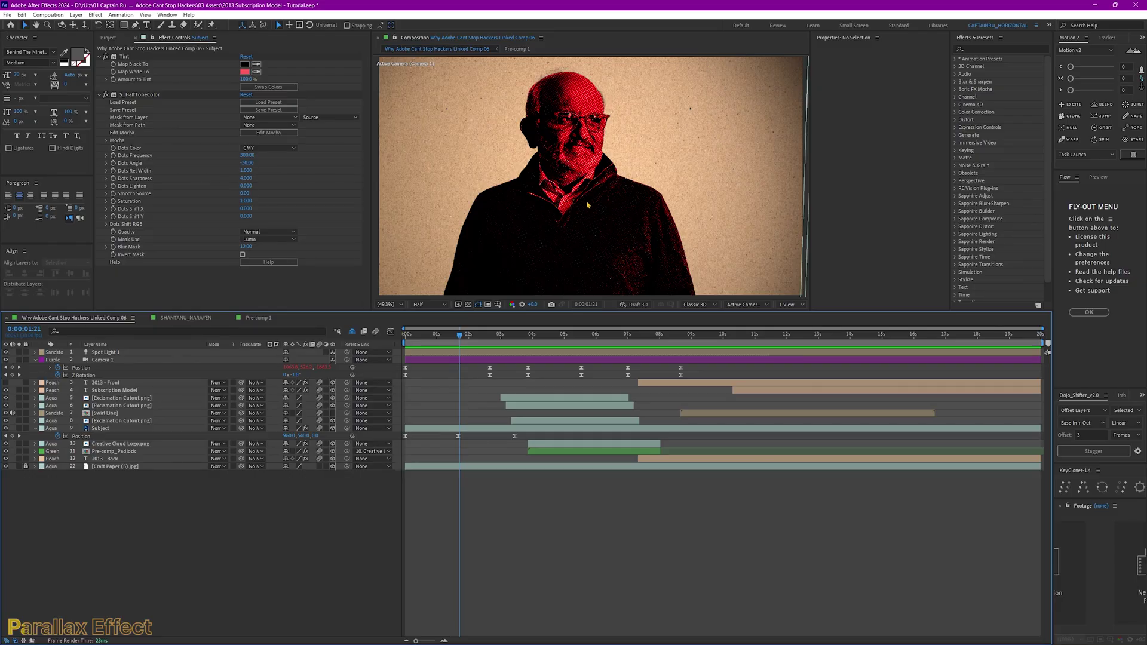
{"action": "key", "text": "ctrl+a"}
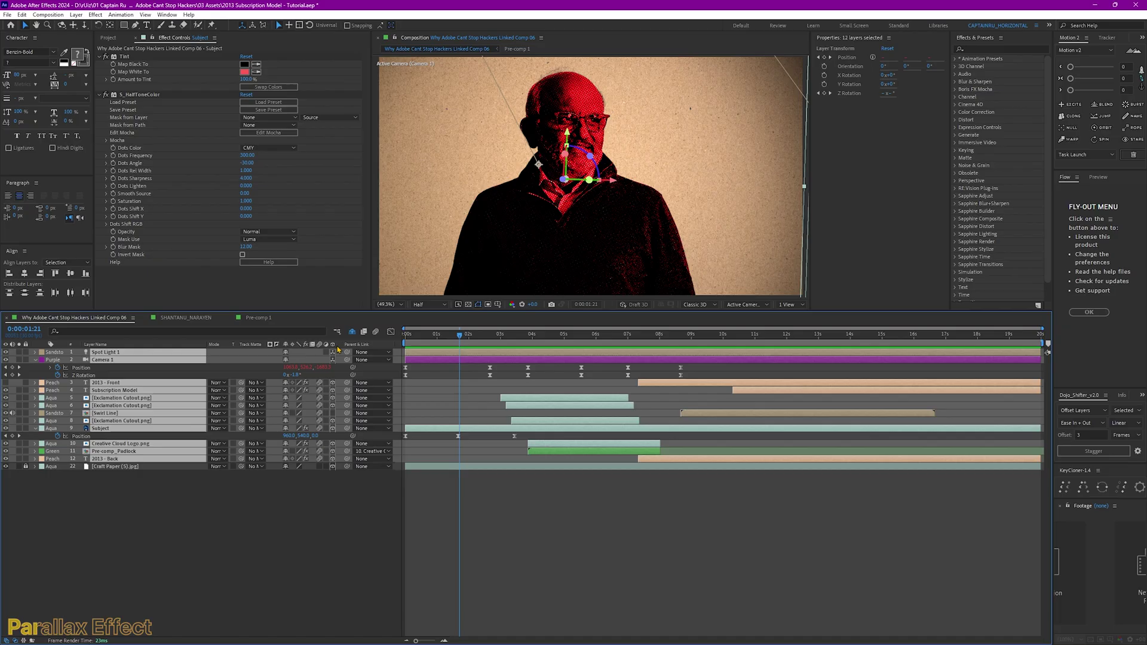
{"action": "left_click", "coordinate": [456, 538]}
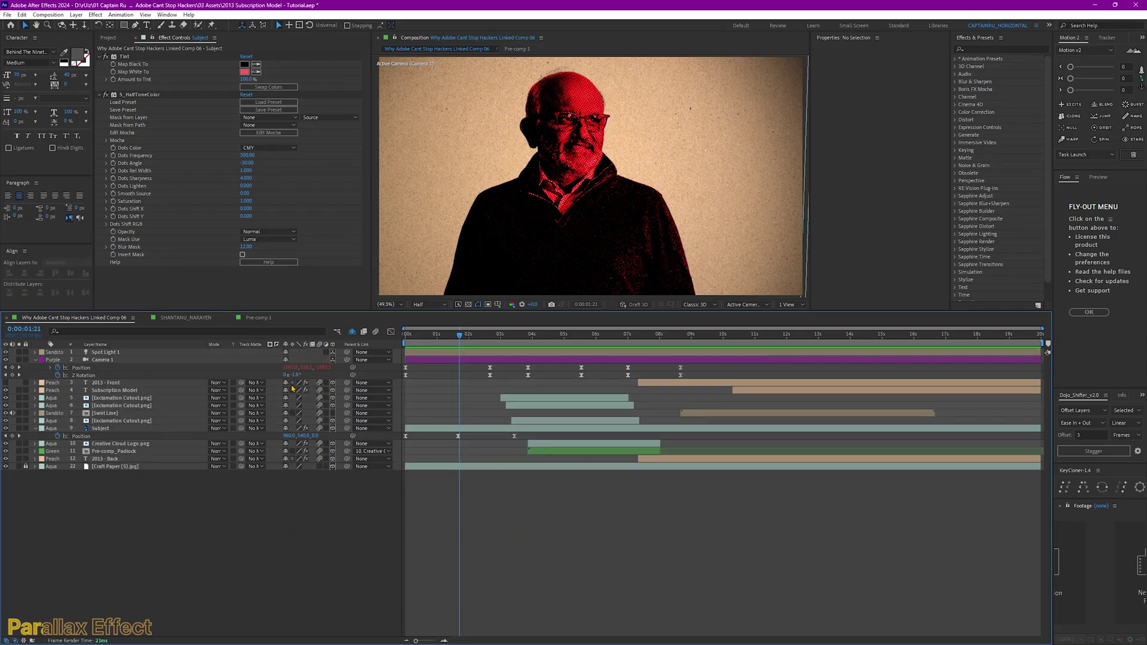
Step: Show the shy layers and set the Craft Paper background layer's Z position to 3000
{"action": "left_click", "coordinate": [114, 428]}
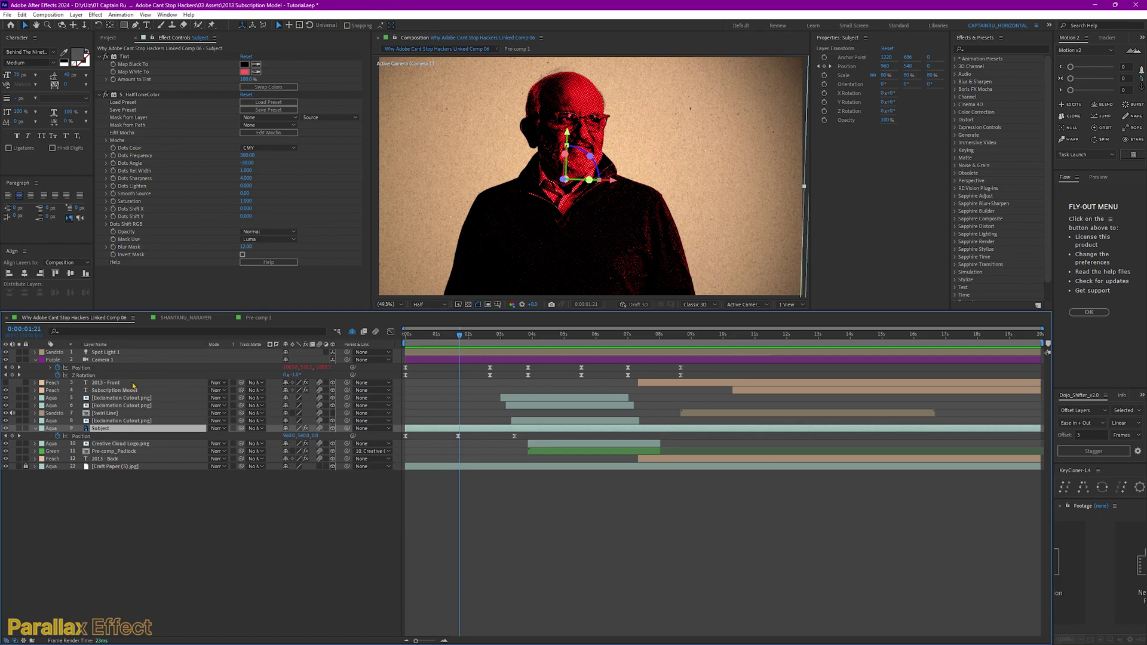
{"action": "left_click", "coordinate": [352, 332]}
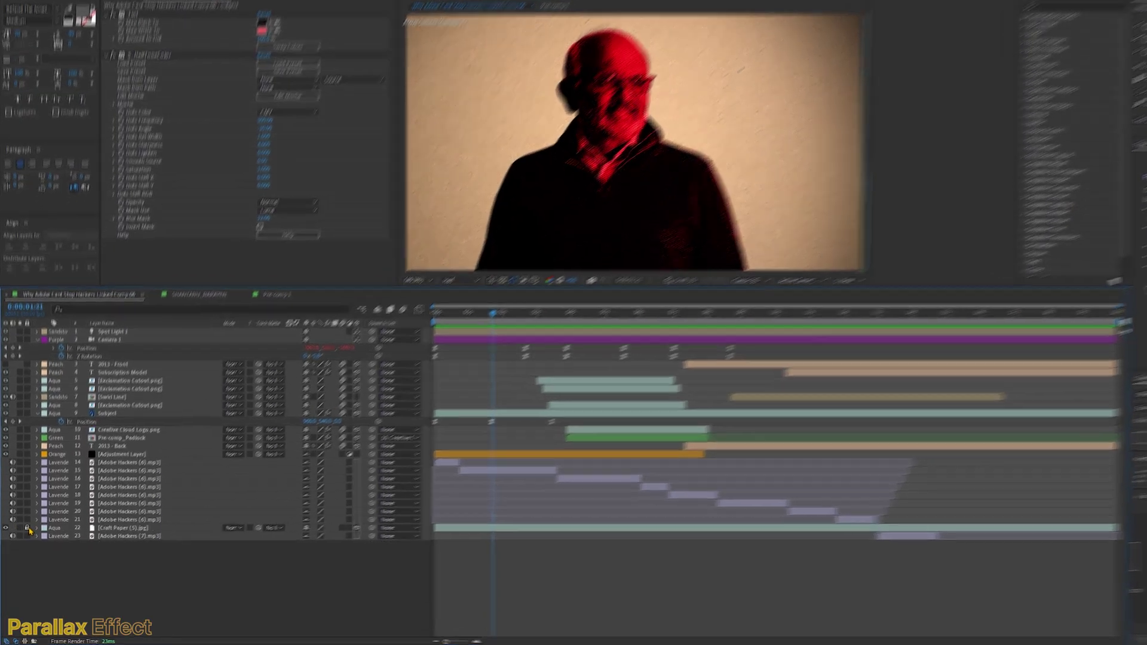
{"action": "left_click", "coordinate": [102, 535]}
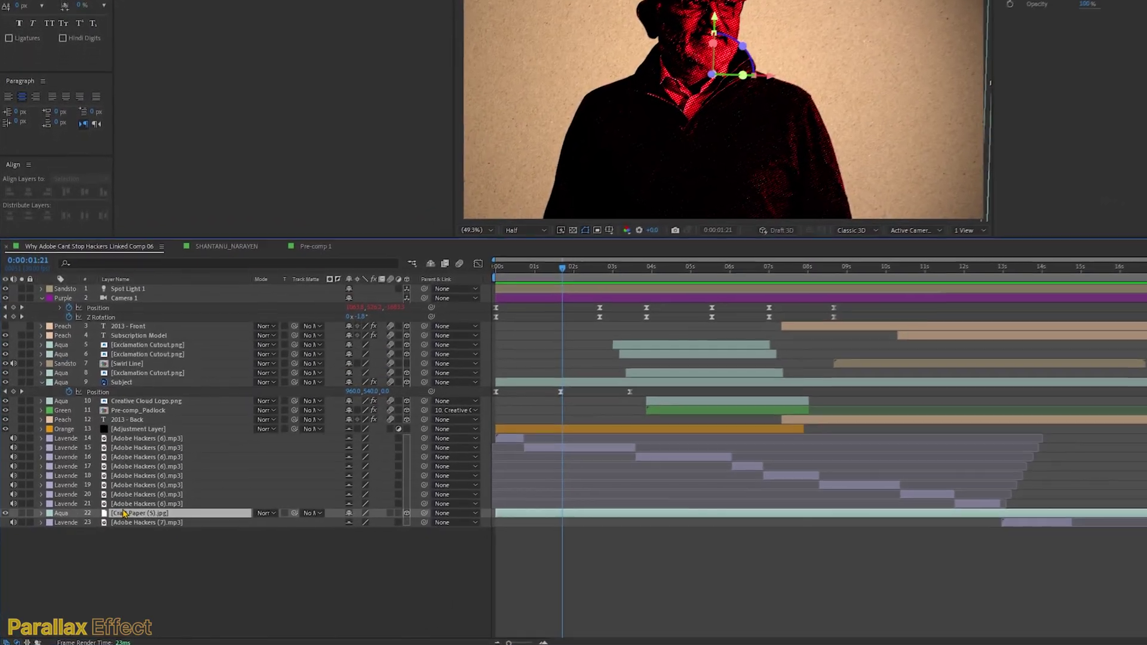
{"action": "key", "text": "p"}
{"action": "left_click", "coordinate": [398, 521]}
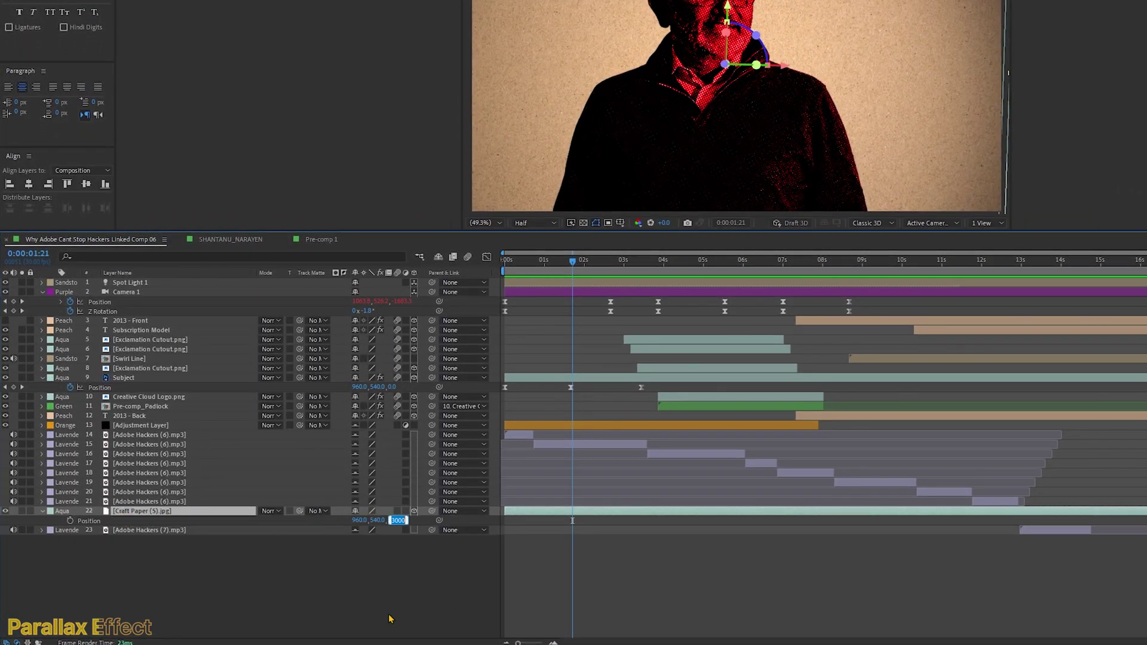
{"action": "type", "text": "300"}
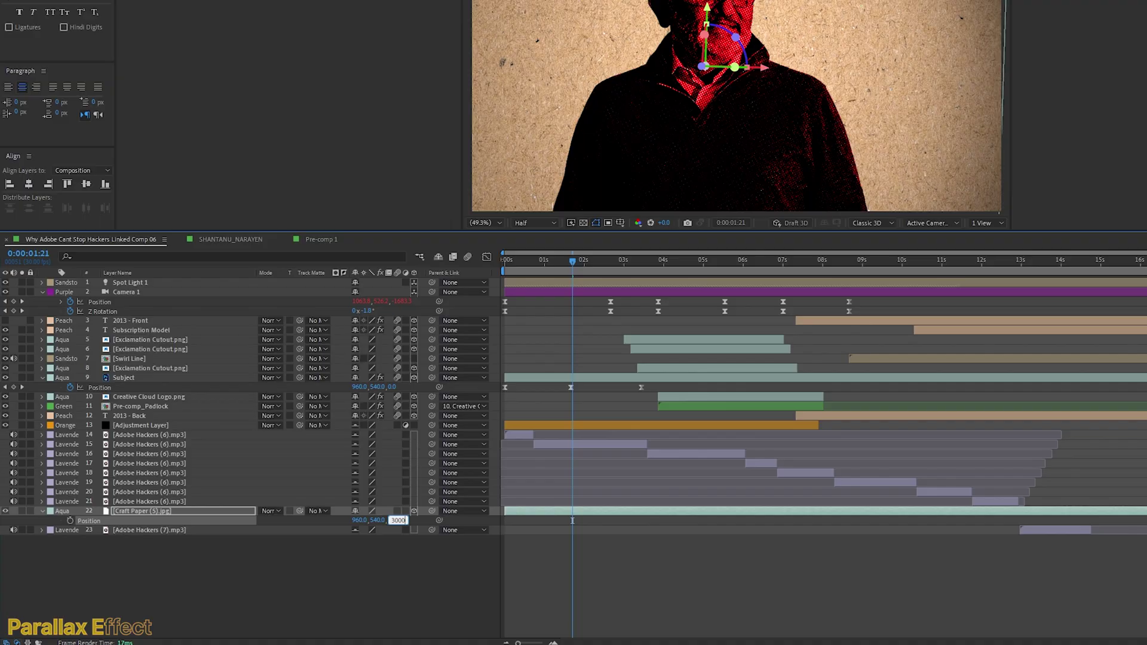
{"action": "type", "text": "0"}
{"action": "key", "text": "Return"}
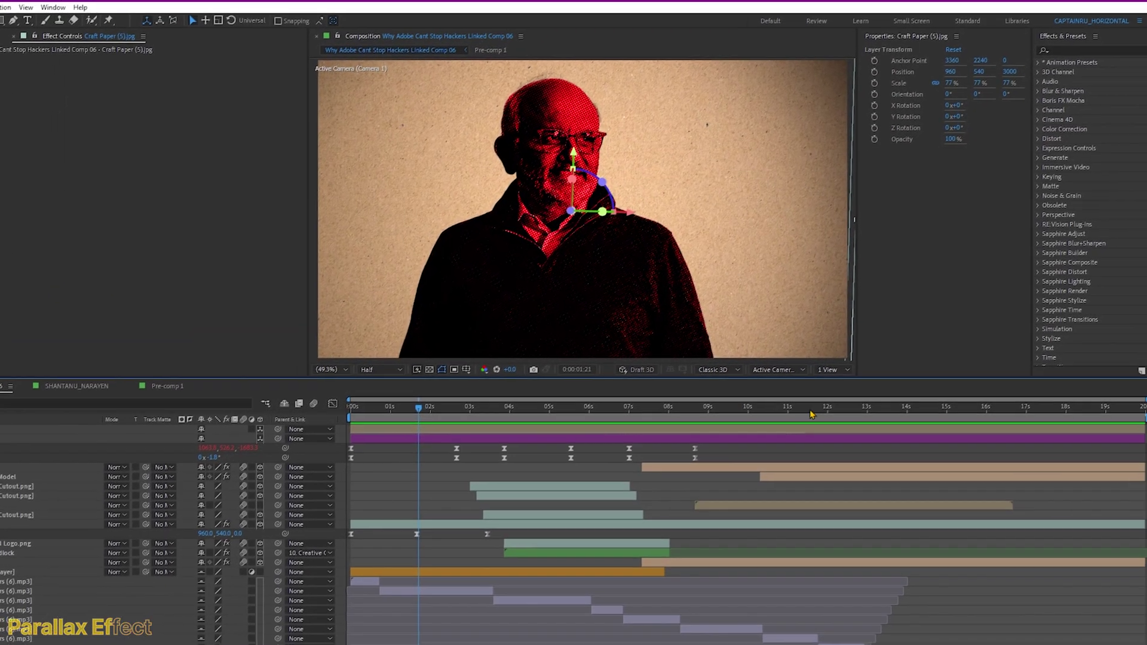
Step: Display the composition in two views and examine the depth between the paper background and the subject in the custom view
{"action": "left_click", "coordinate": [828, 370]}
{"action": "left_click", "coordinate": [831, 402]}
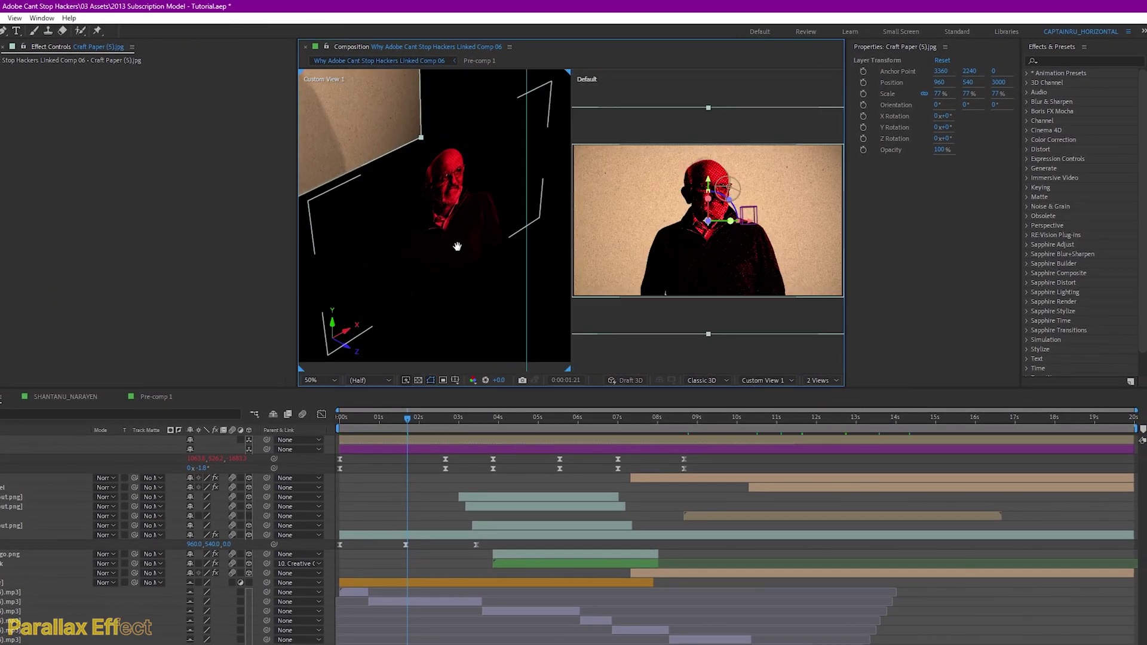
{"action": "left_click_drag", "start_coordinate": [457, 247], "coordinate": [502, 290]}
{"action": "left_click_drag", "start_coordinate": [425, 256], "coordinate": [450, 307]}
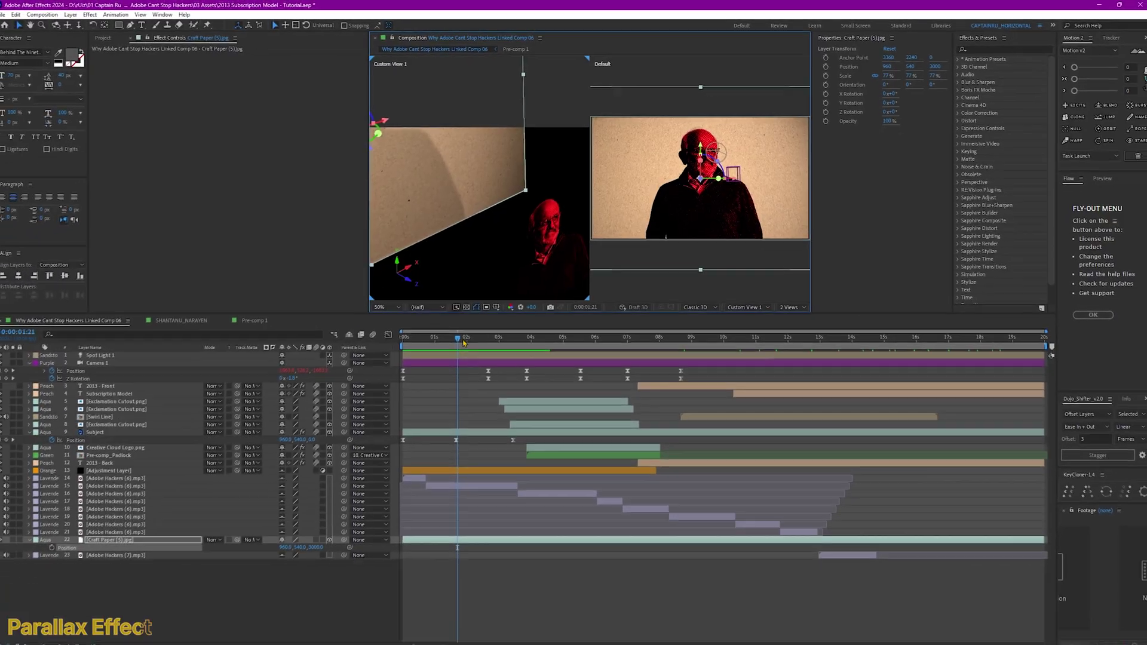
{"action": "left_click", "coordinate": [283, 602]}
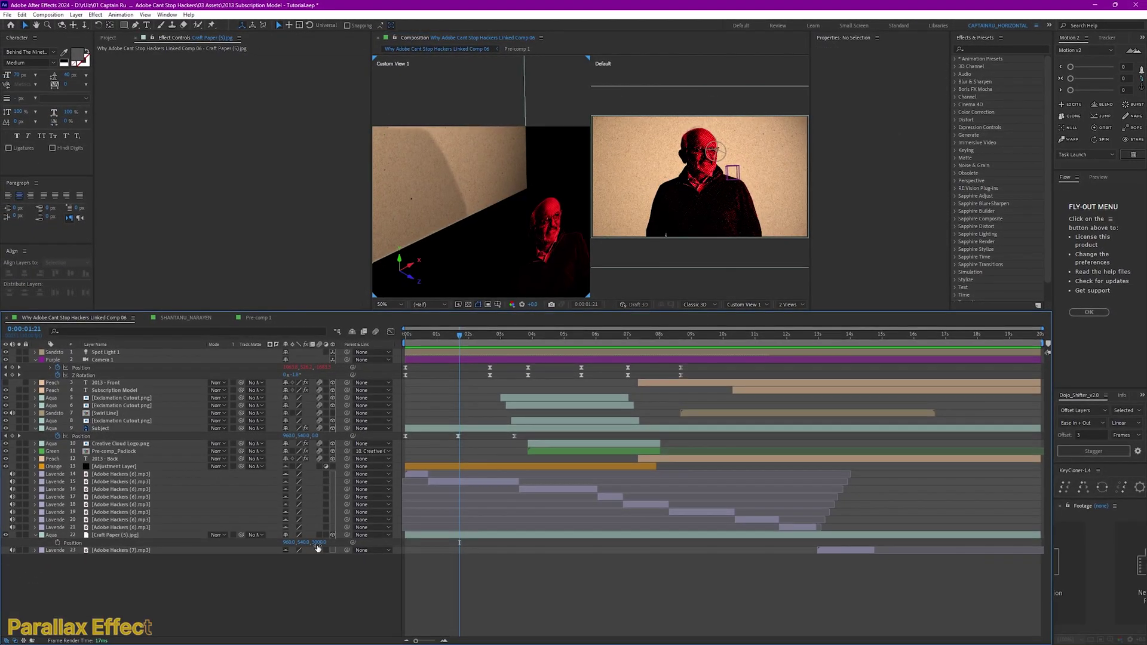
{"action": "left_click_drag", "start_coordinate": [283, 594], "coordinate": [379, 594]}
{"action": "left_click_drag", "start_coordinate": [404, 542], "coordinate": [478, 543]}
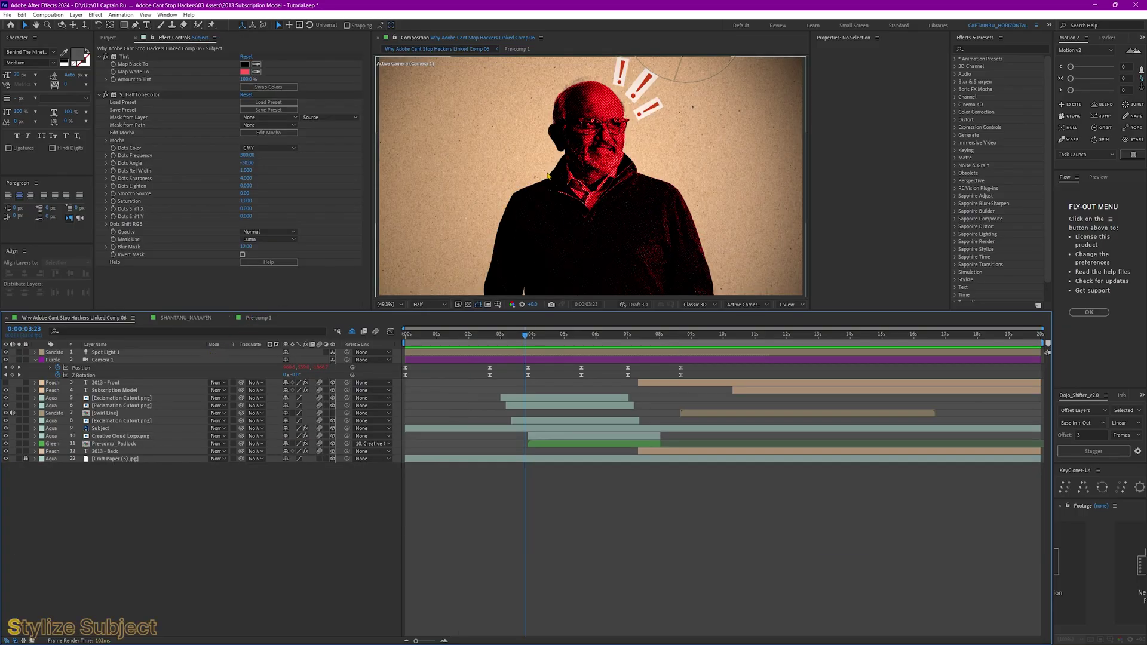
Step: Compare the Subject layer with its Tint effect off and on, and check the Map White To colour
{"action": "left_click", "coordinate": [107, 429]}
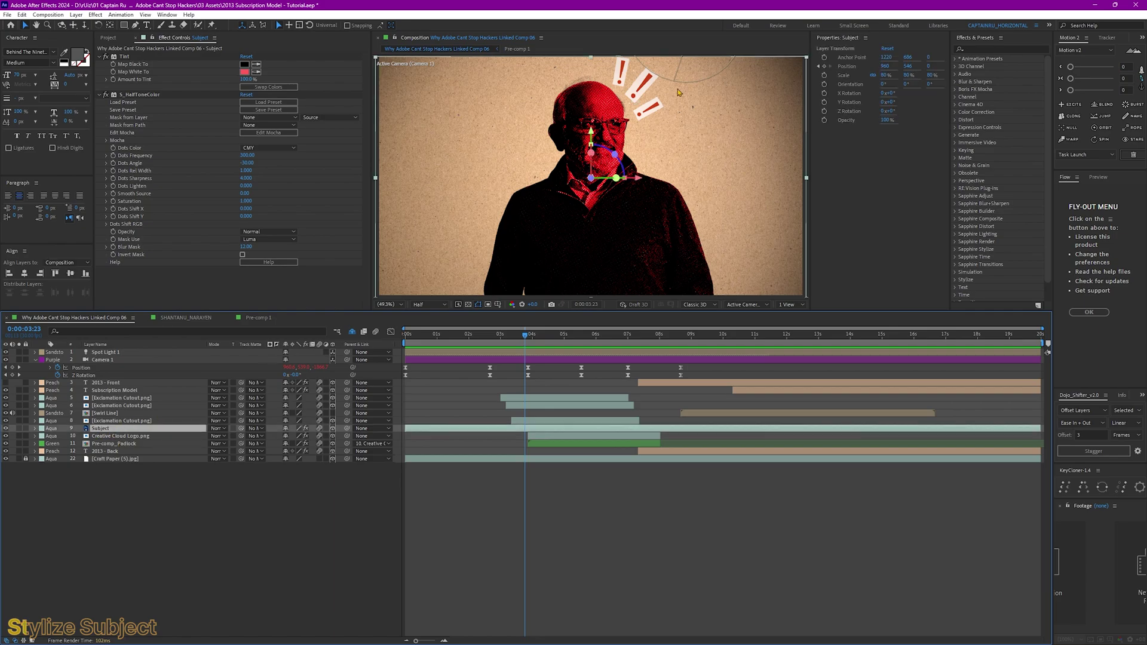
{"action": "left_click", "coordinate": [126, 57]}
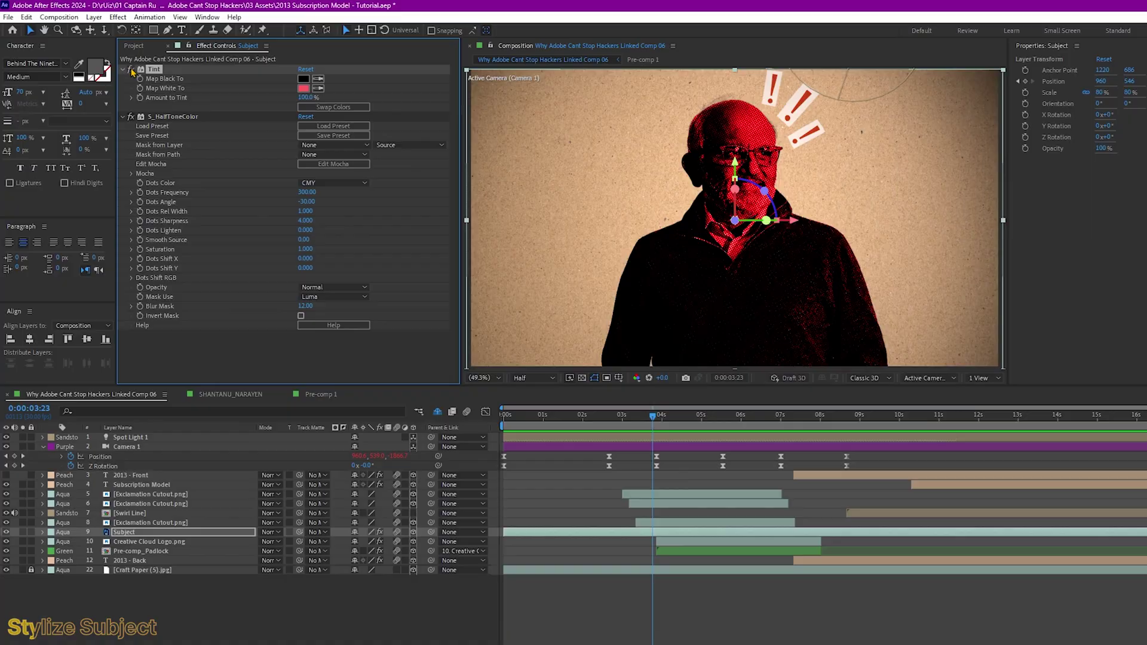
{"action": "left_click", "coordinate": [112, 59]}
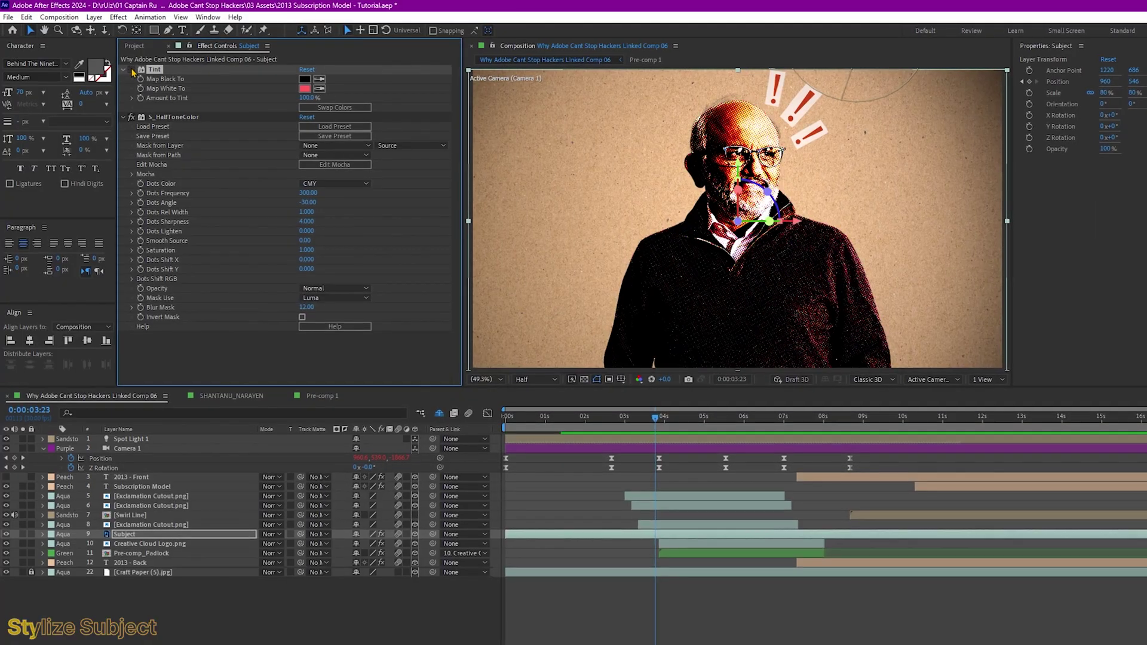
{"action": "left_click", "coordinate": [132, 70]}
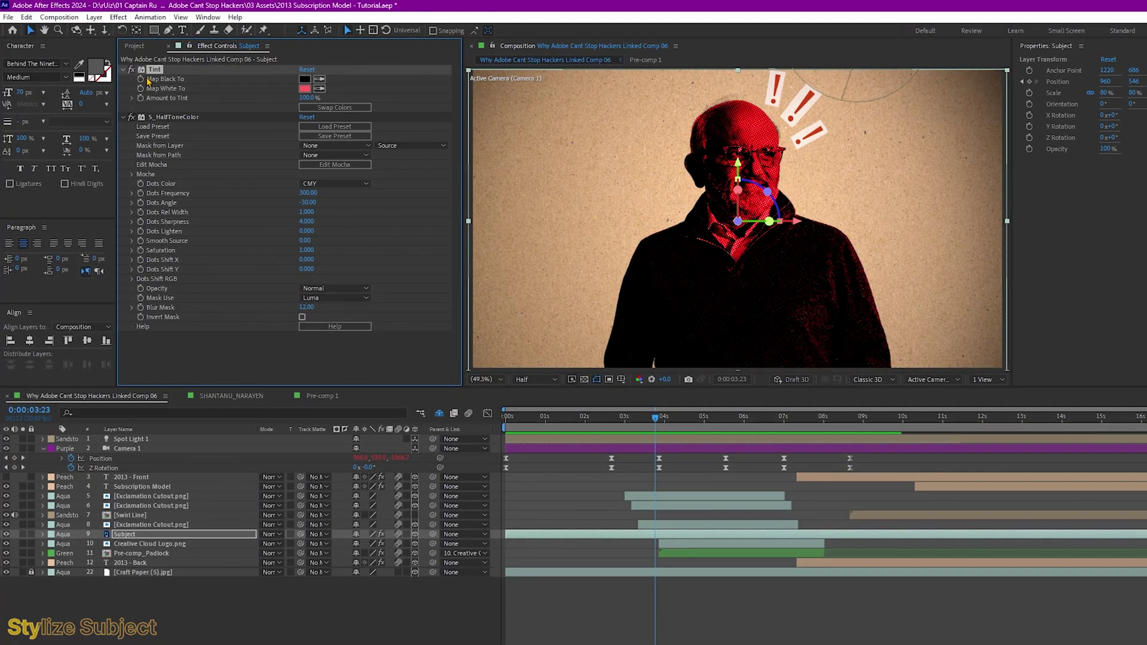
{"action": "left_click", "coordinate": [305, 88]}
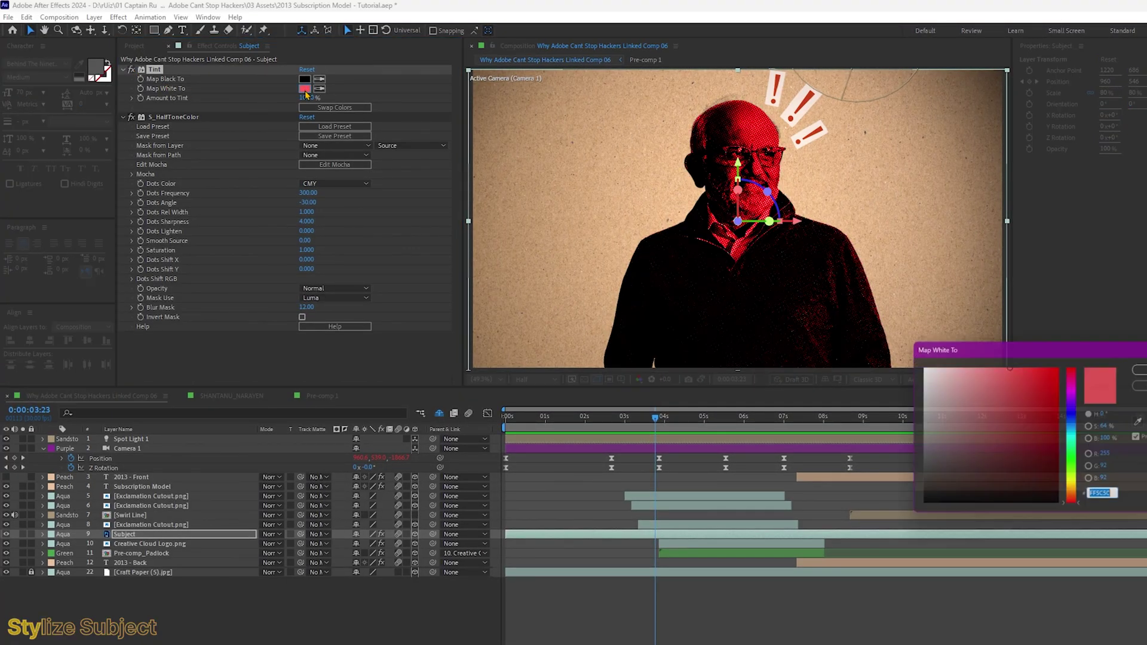
{"action": "left_click", "coordinate": [1142, 368]}
Step: Turn off the S_HalfToneColor effect on the Subject layer and clear the layer selection
{"action": "left_click", "coordinate": [179, 117]}
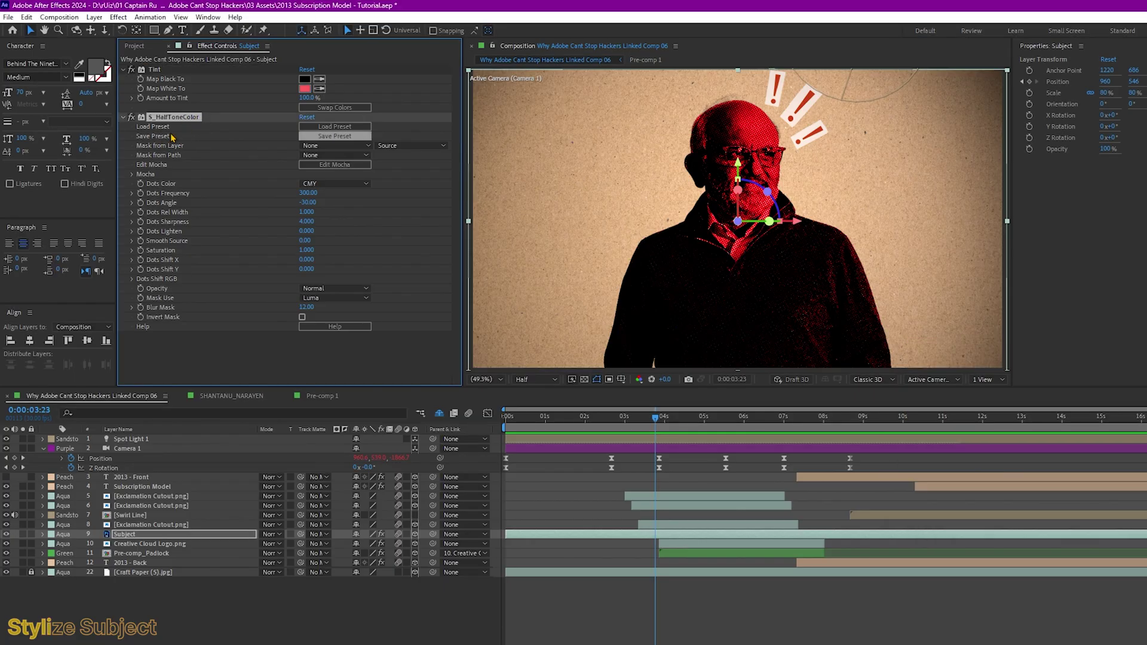
{"action": "left_click", "coordinate": [132, 117]}
{"action": "key", "text": "F2"}
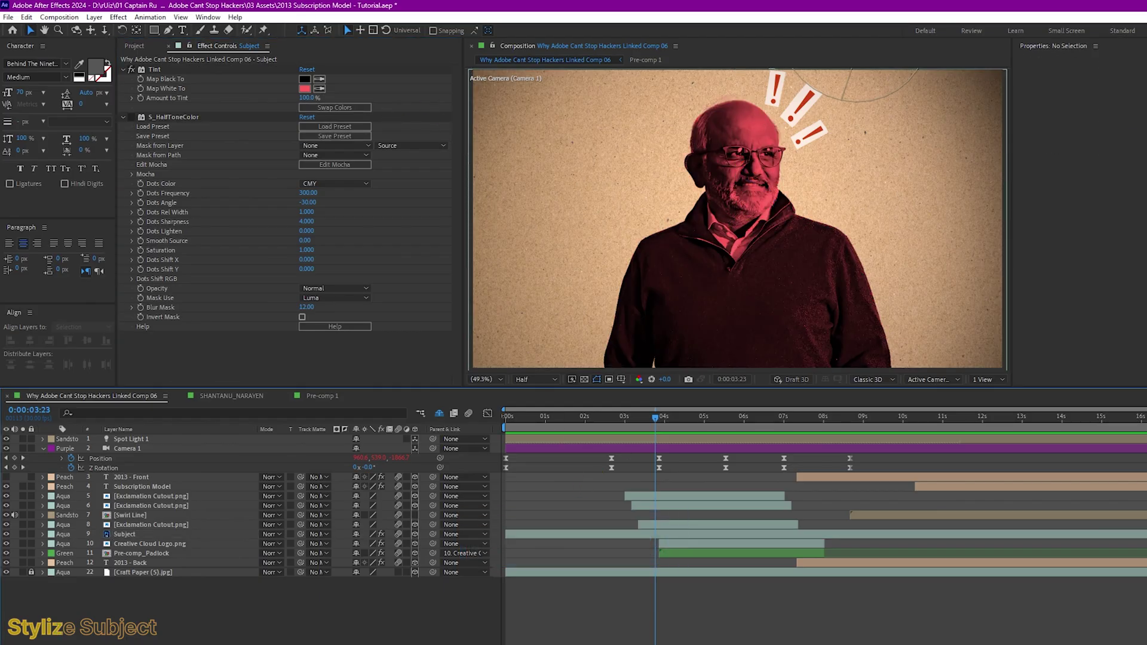
Step: Add Halftone Light Abstract.png from the 01 Textures folder to the composition as the topmost layer
{"action": "key", "text": "alt+Tab"}
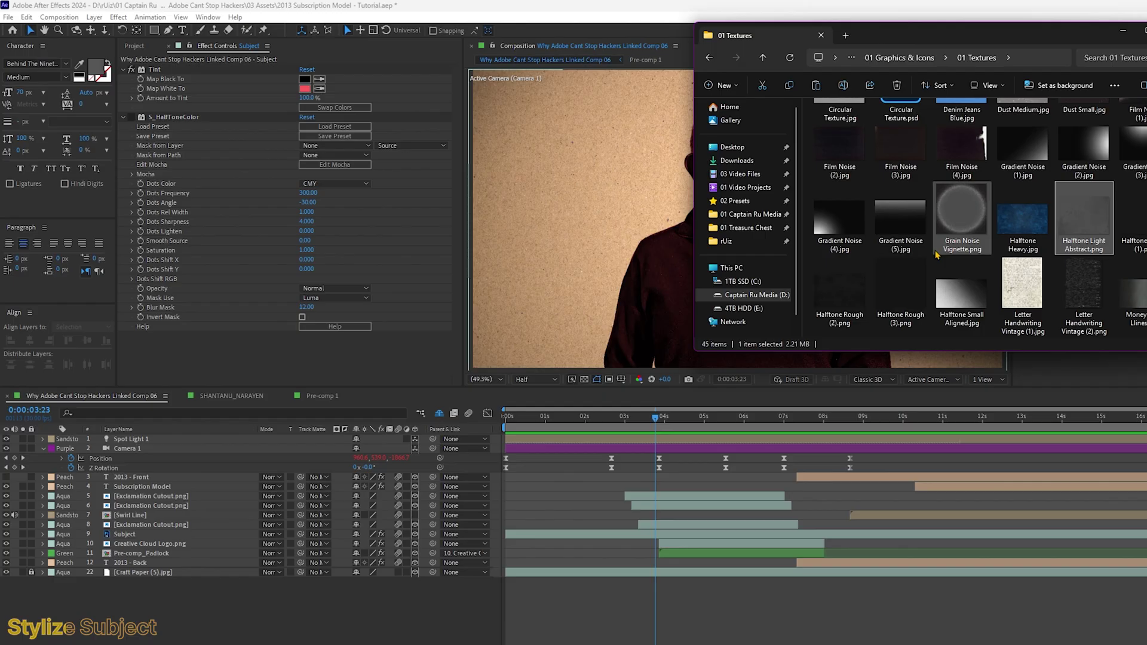
{"action": "left_click_drag", "start_coordinate": [1082, 231], "coordinate": [701, 431]}
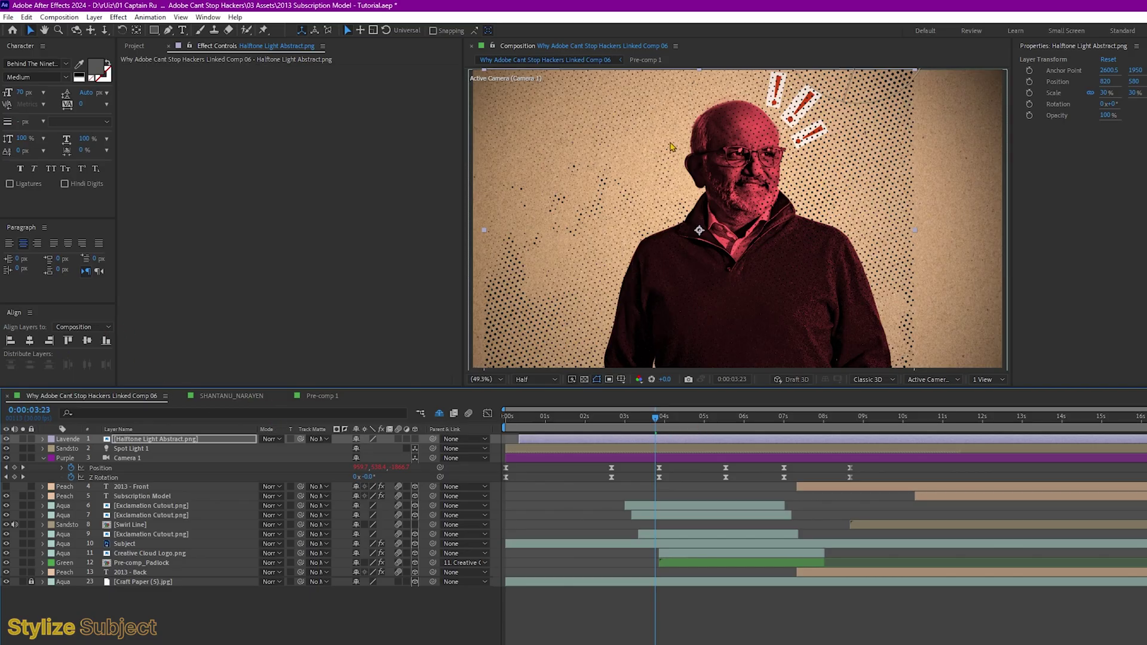
Step: Use the Subject layer as the track matte for Halftone Light Abstract.png and turn the Subject layer's visibility back on
{"action": "left_click", "coordinate": [320, 440]}
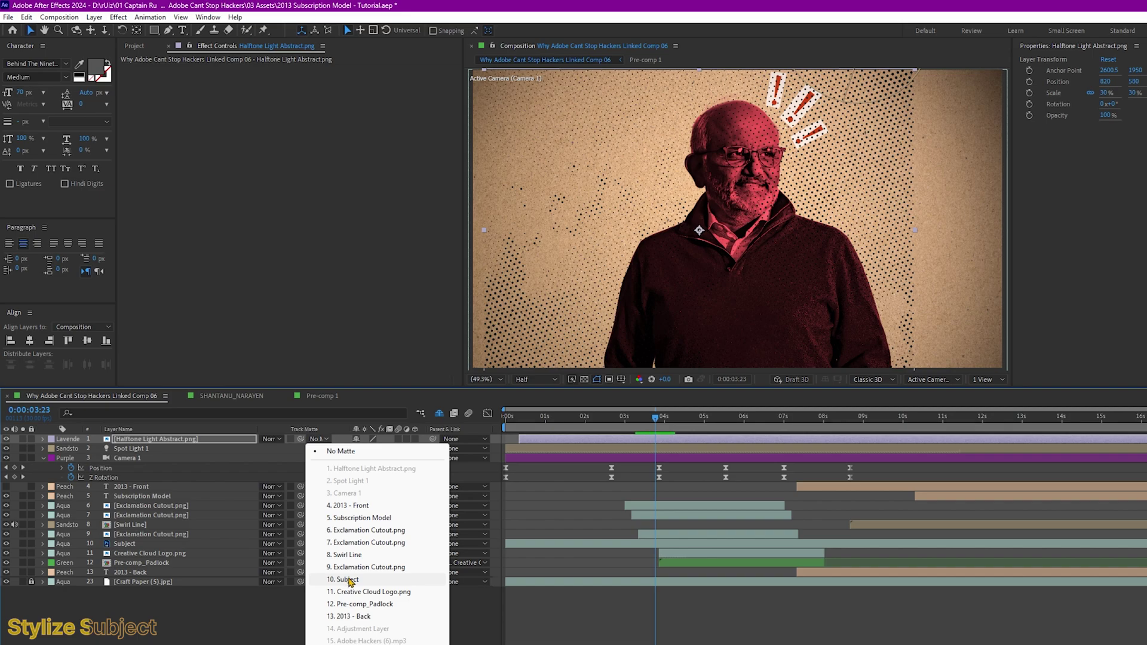
{"action": "left_click", "coordinate": [349, 580]}
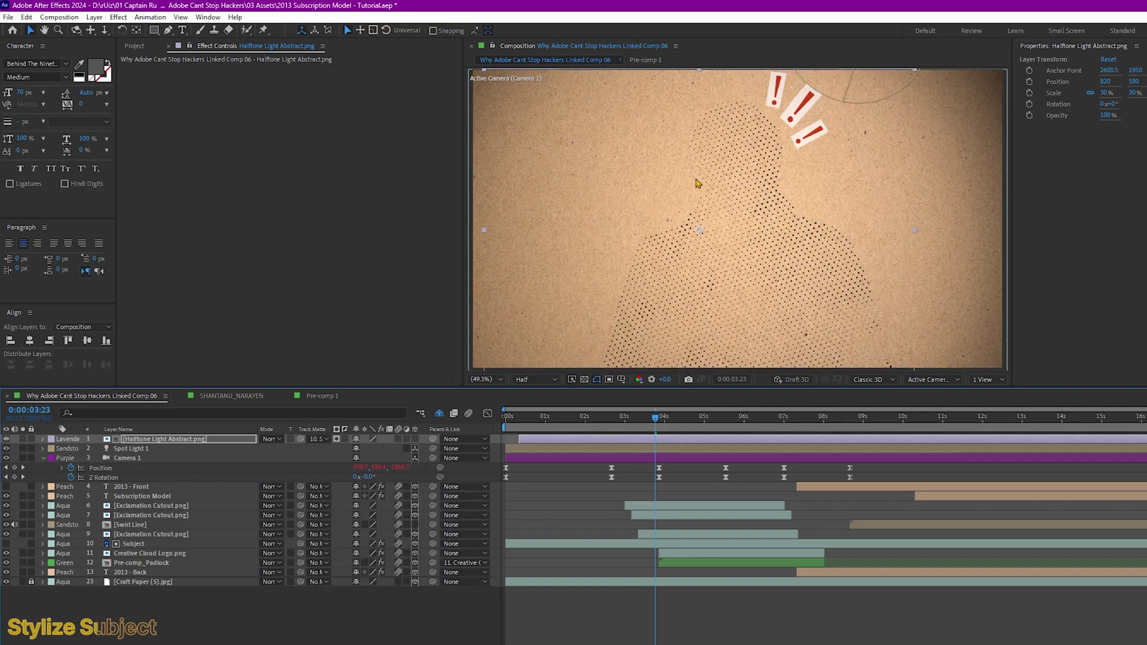
{"action": "left_click", "coordinate": [60, 545]}
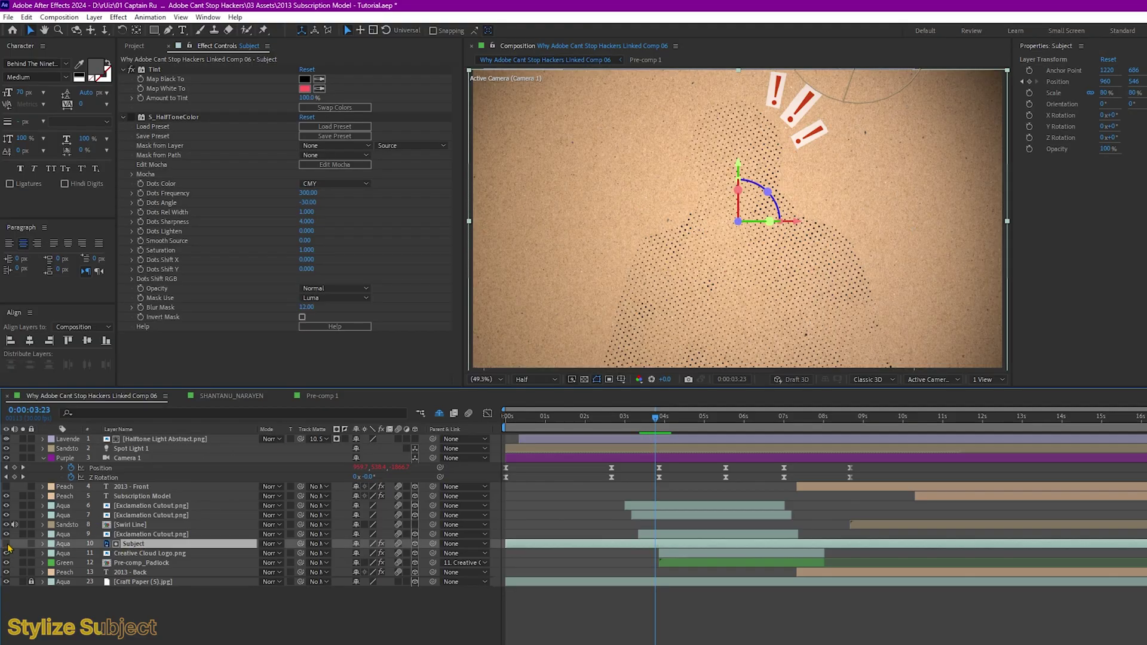
{"action": "left_click", "coordinate": [6, 544]}
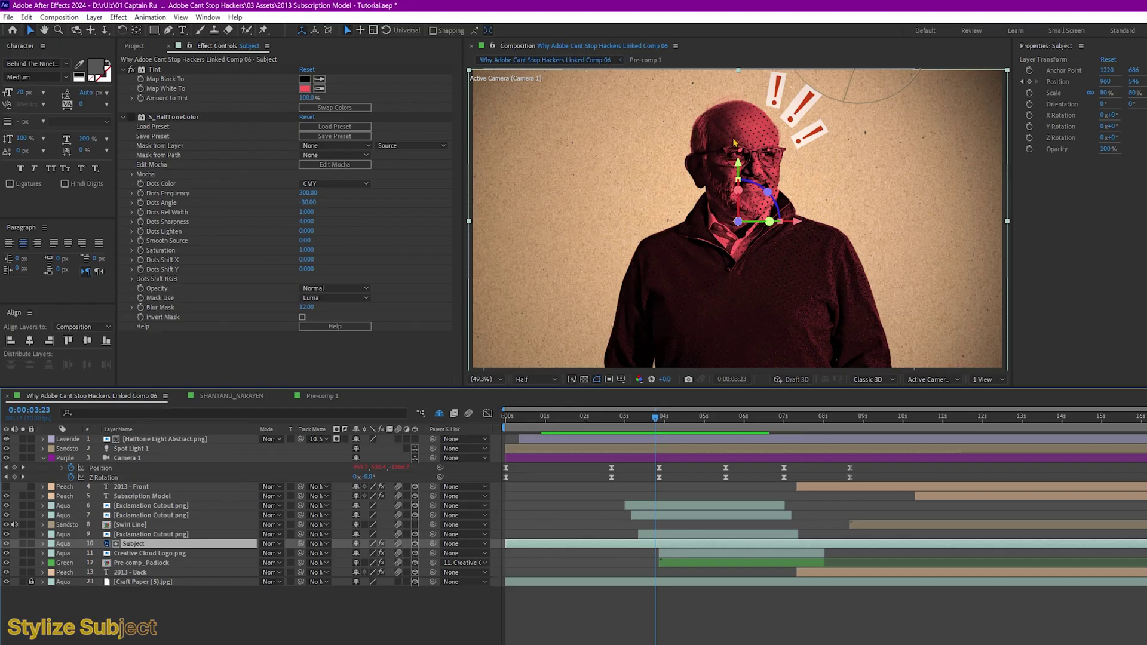
Step: Apply the Tint effect to the Halftone Light Abstract.png layer
{"action": "left_click", "coordinate": [673, 440]}
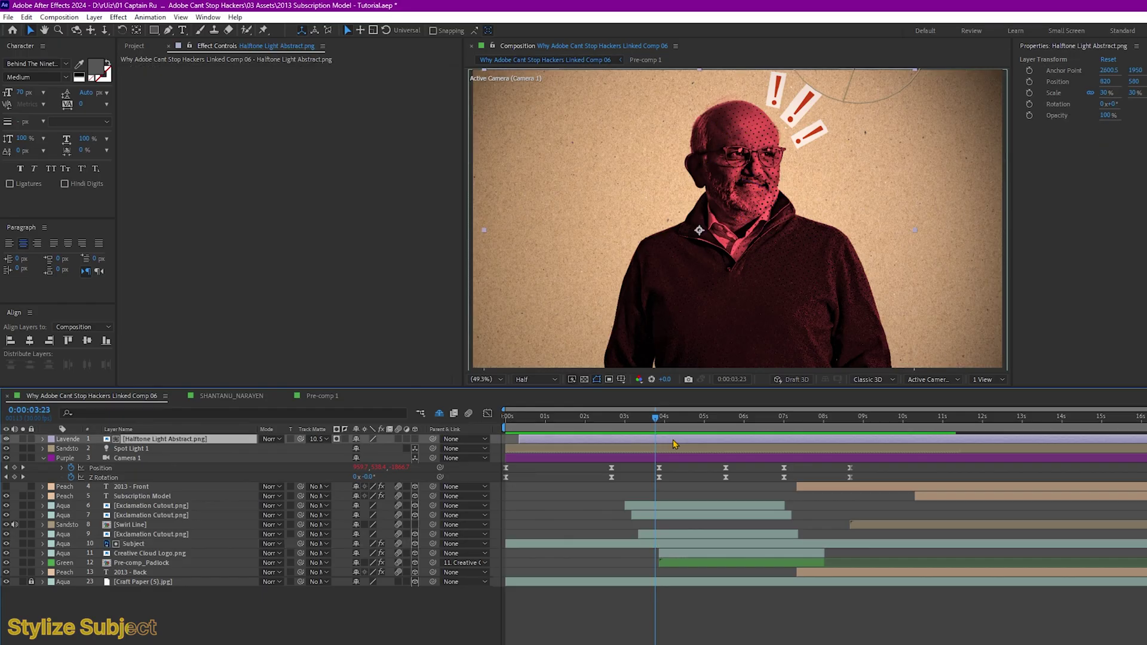
{"action": "key", "text": "ctrl+space"}
{"action": "type", "text": "tint"}
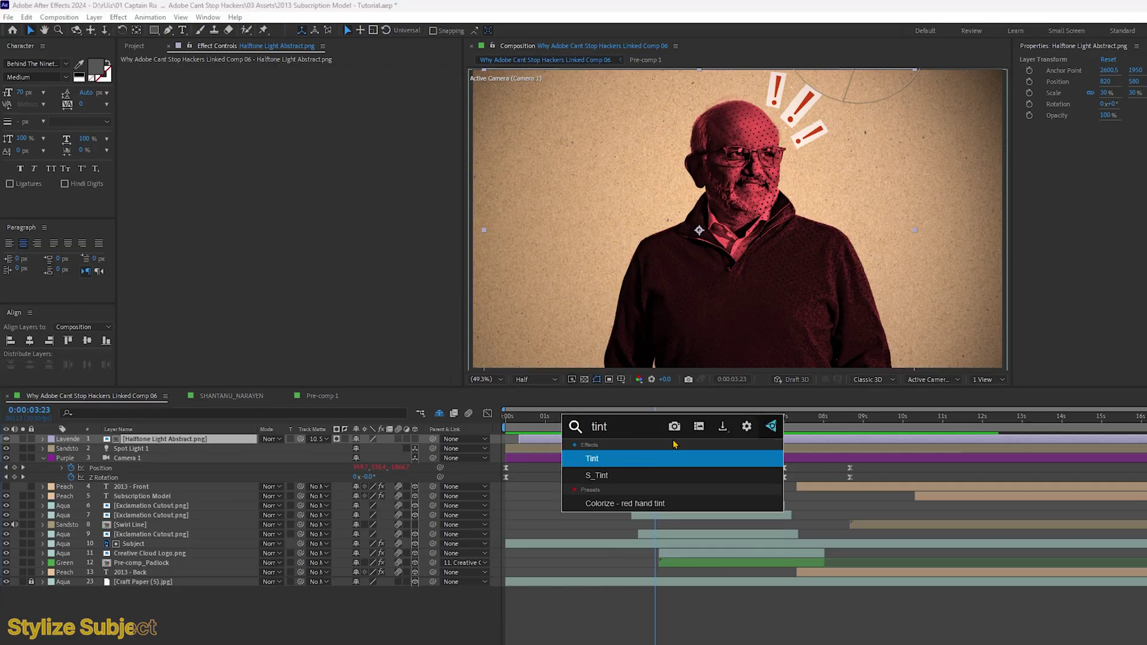
{"action": "key", "text": "Return"}
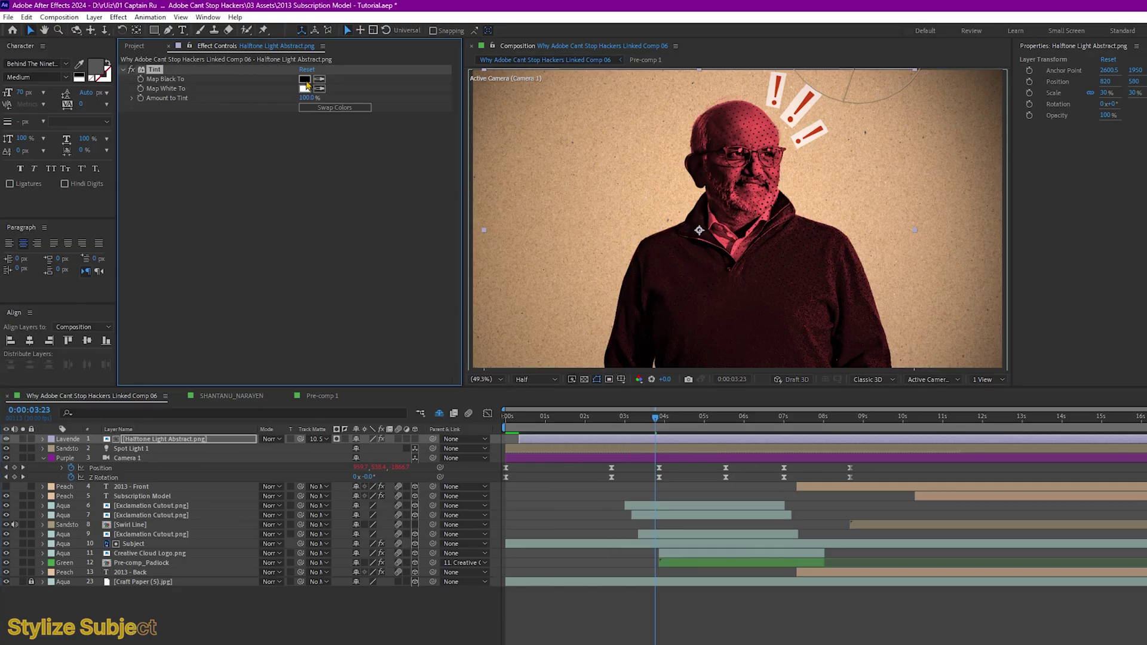
Step: Preview white and other Map Black To colours on the halftone texture's Tint effect, cancel the colour change and delete the texture layer
{"action": "left_click", "coordinate": [306, 80]}
{"action": "left_click", "coordinate": [920, 366]}
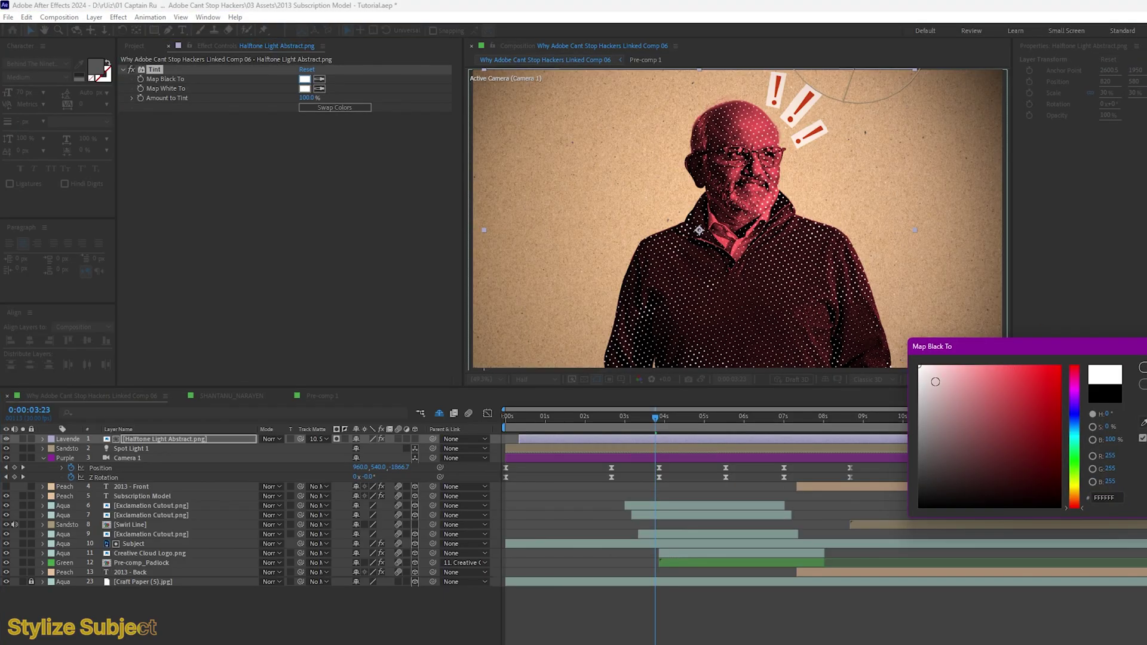
{"action": "left_click_drag", "start_coordinate": [939, 377], "coordinate": [909, 467]}
{"action": "left_click_drag", "start_coordinate": [1009, 374], "coordinate": [1050, 356]}
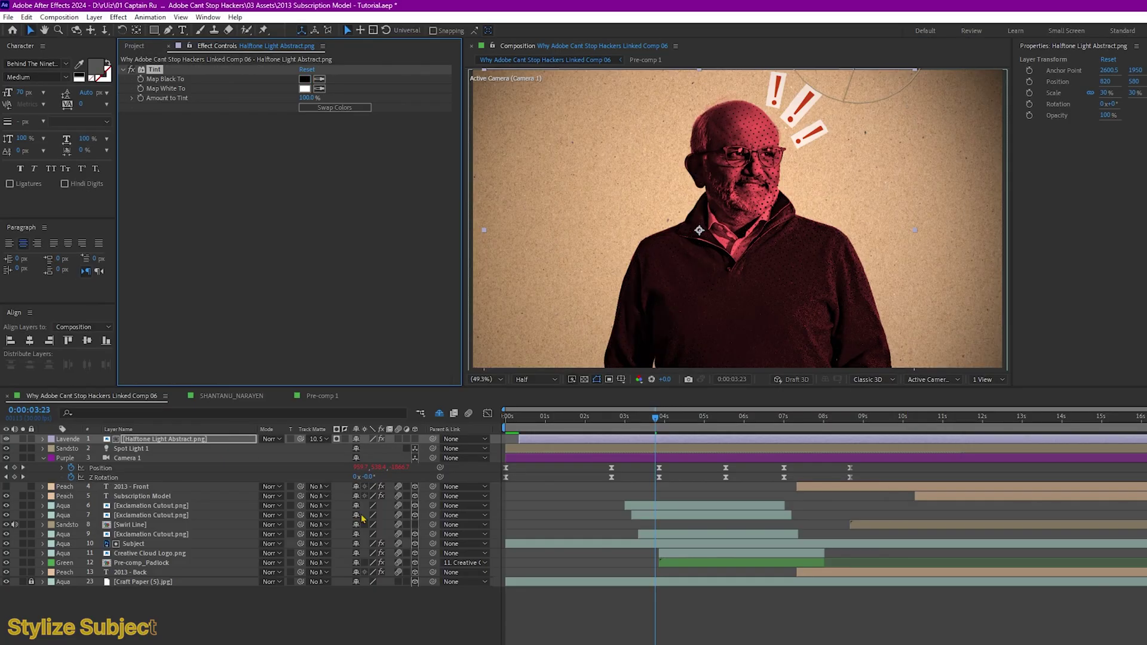
{"action": "left_click", "coordinate": [730, 496]}
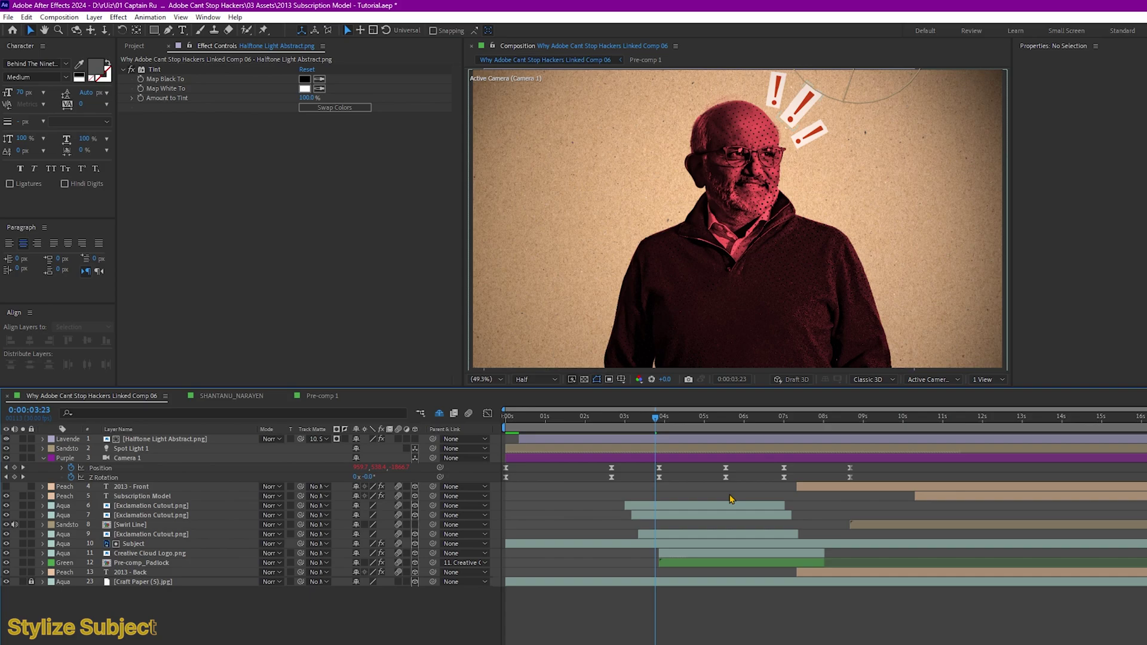
{"action": "key", "text": "Delete"}
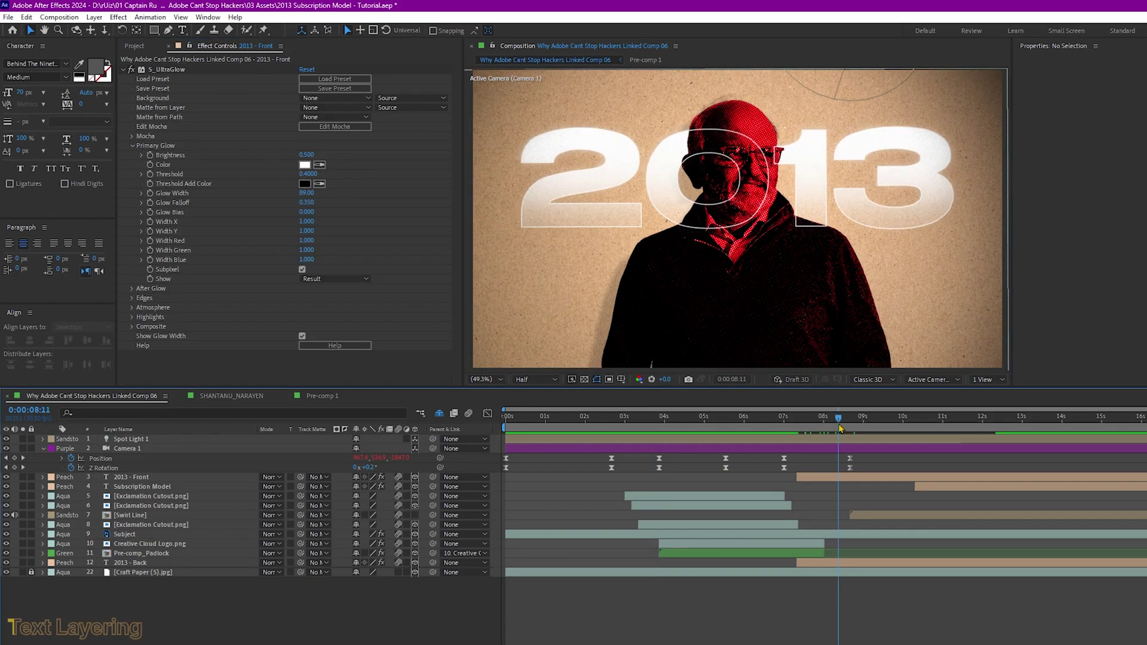
Step: Go to 0:00:09:01 and compare the outlined 2013 - Front text with the filled 2013 - Back text by toggling layer visibility
{"action": "left_click_drag", "start_coordinate": [839, 427], "coordinate": [865, 428]}
{"action": "left_click", "coordinate": [170, 477]}
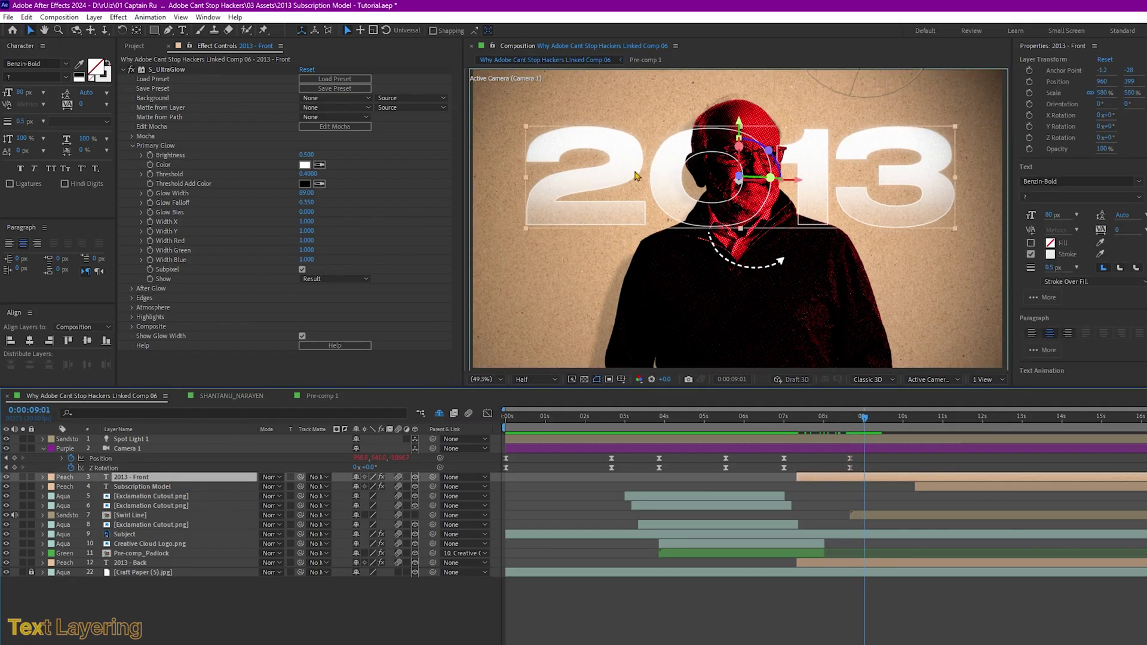
{"action": "left_click", "coordinate": [173, 564]}
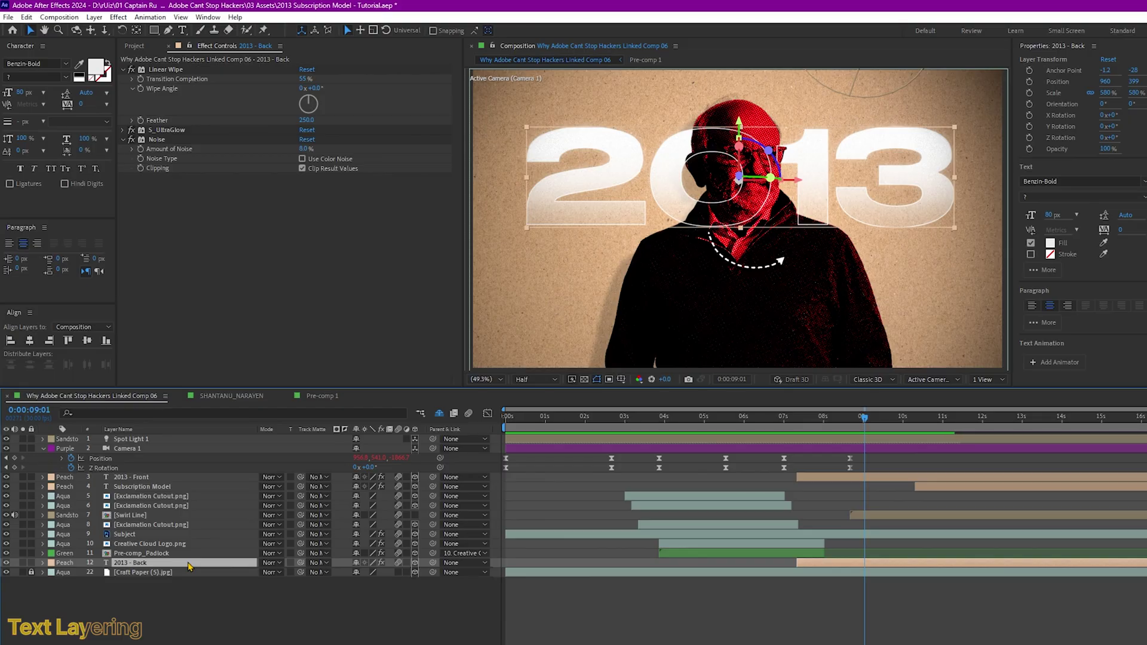
{"action": "key", "text": "ctrl+alt+shift+v"}
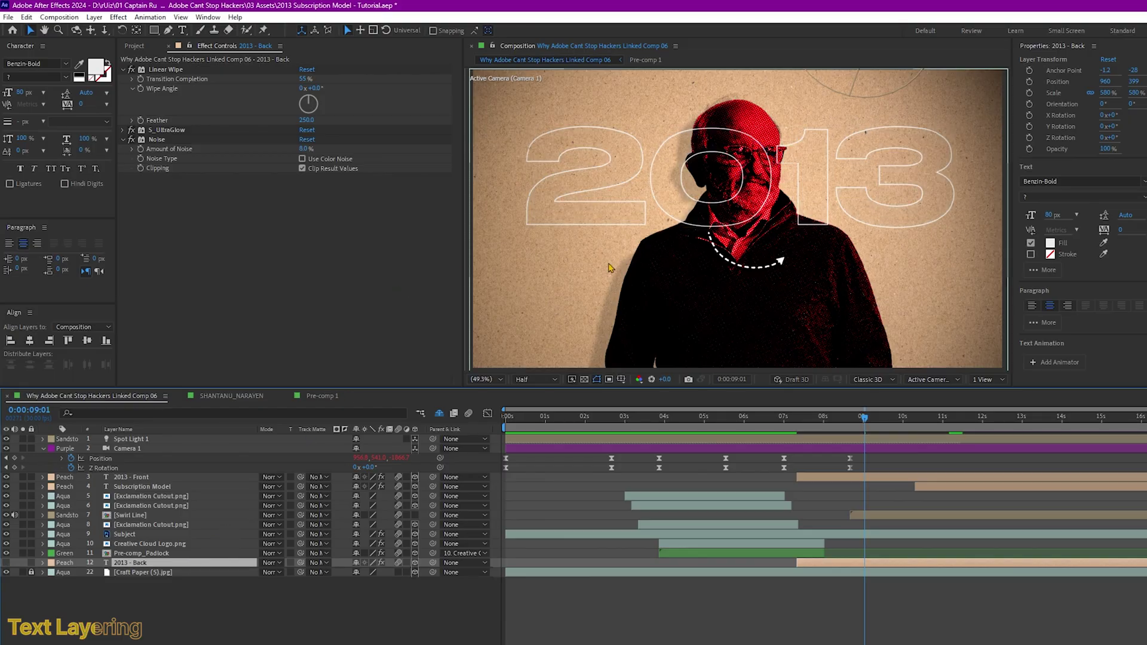
{"action": "left_click", "coordinate": [933, 178]}
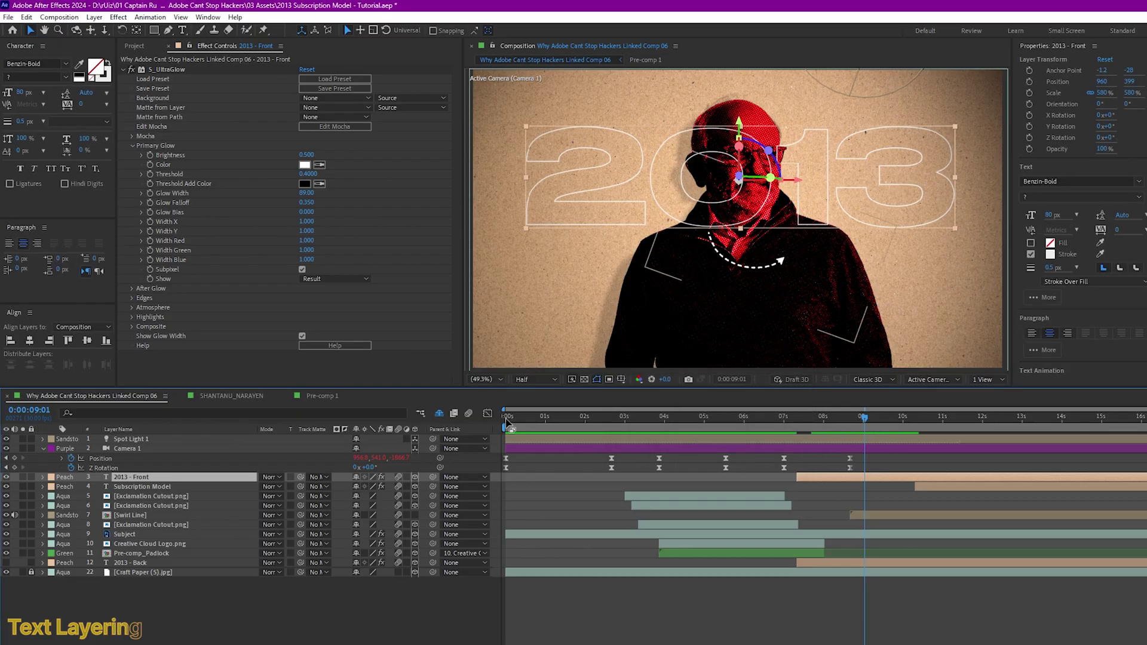
{"action": "left_click", "coordinate": [129, 564]}
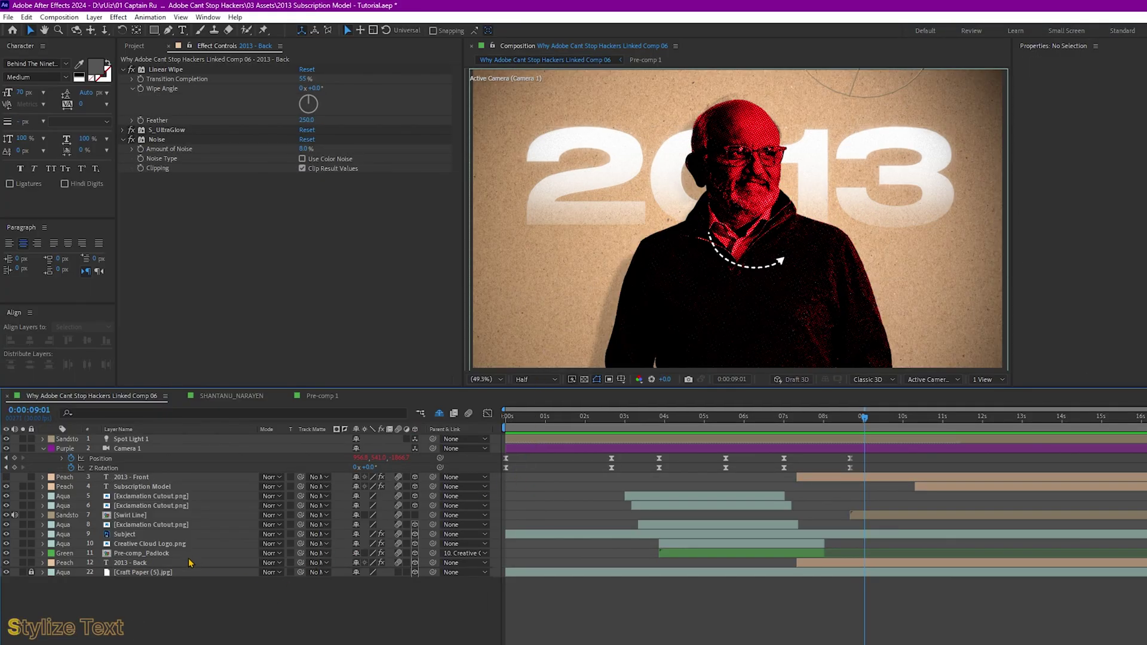
Step: Review the Linear Wipe feather on the 2013 - Back layer and set its Transition Completion to 60%
{"action": "left_click", "coordinate": [192, 563]}
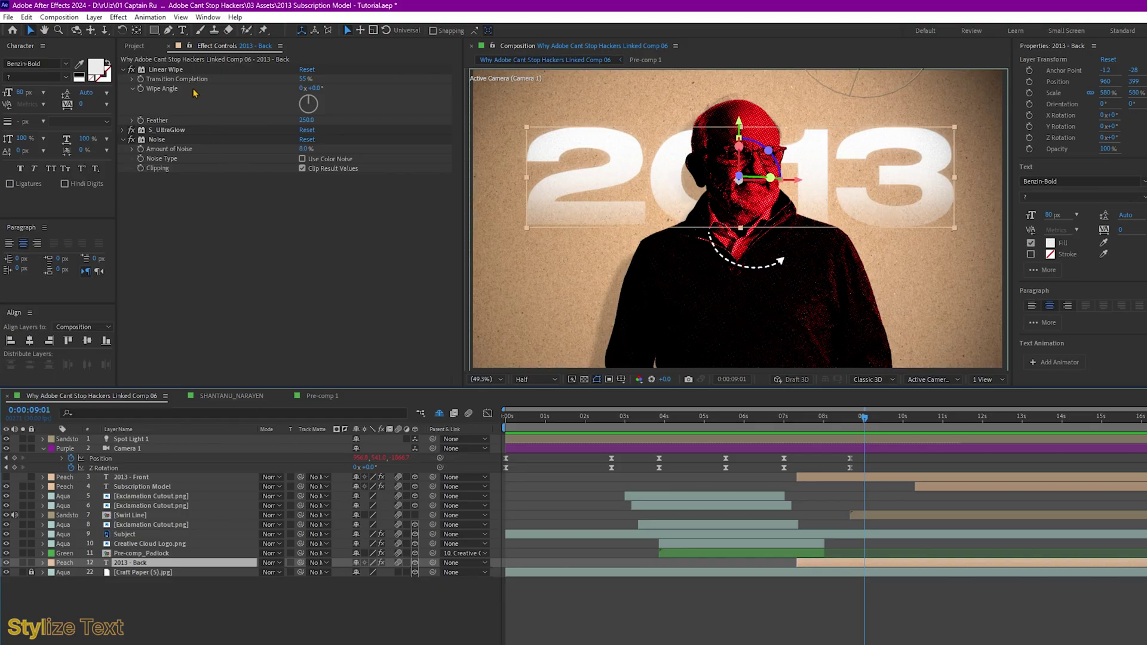
{"action": "left_click", "coordinate": [293, 144]}
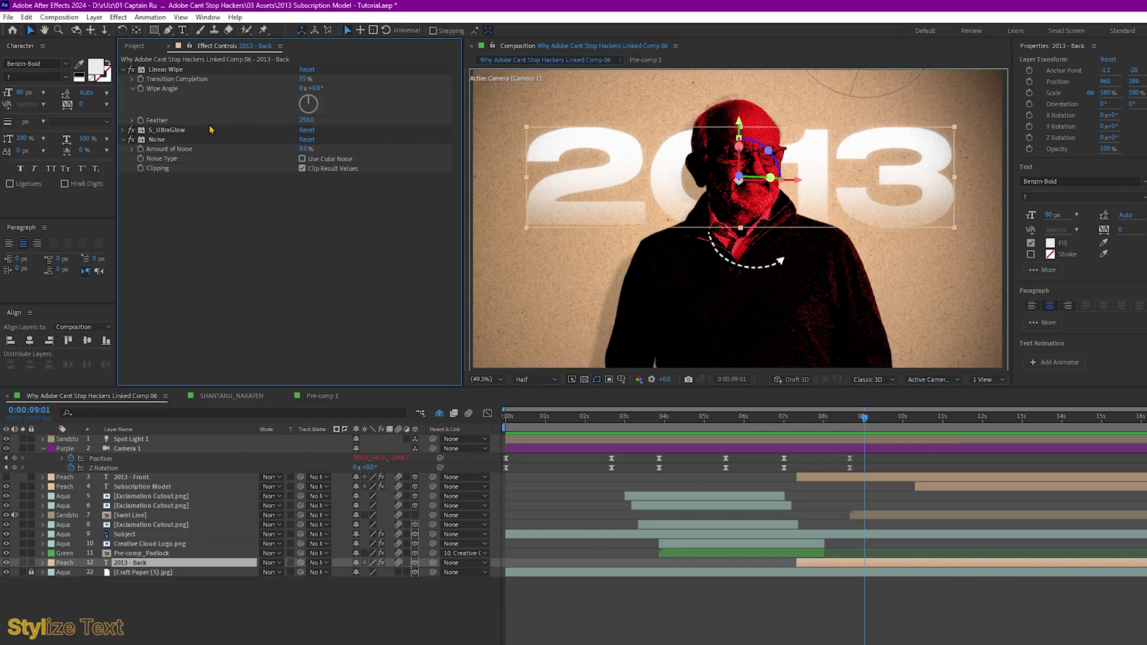
{"action": "left_click", "coordinate": [308, 120]}
{"action": "key", "text": "Return"}
{"action": "left_click_drag", "start_coordinate": [304, 79], "coordinate": [306, 77]}
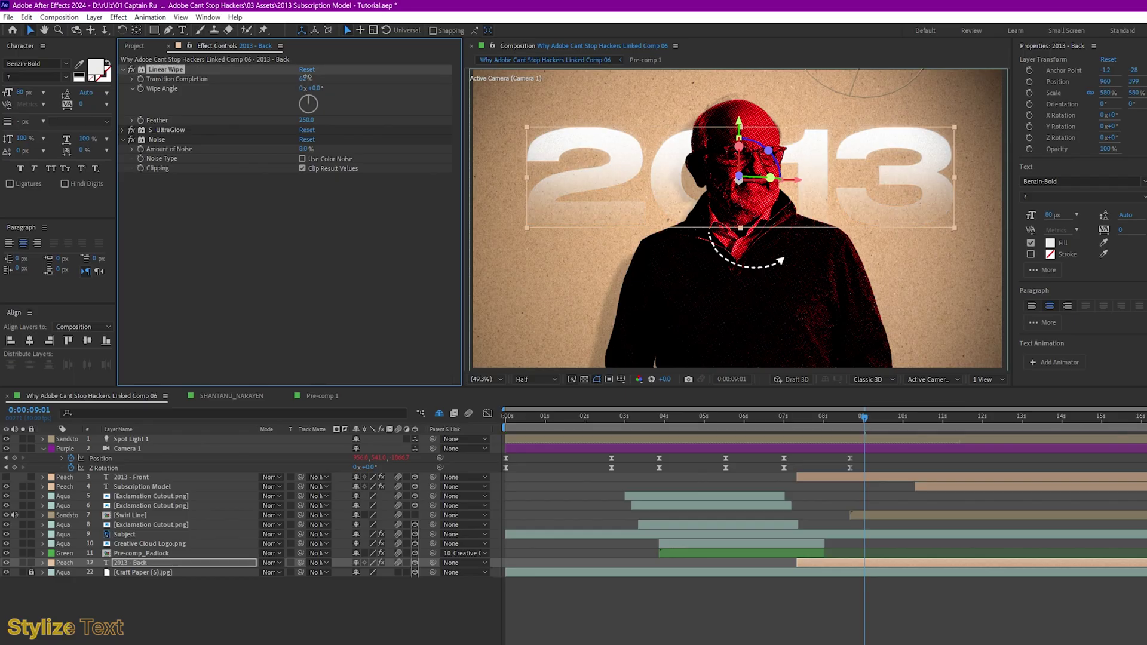
{"action": "left_click", "coordinate": [304, 79]}
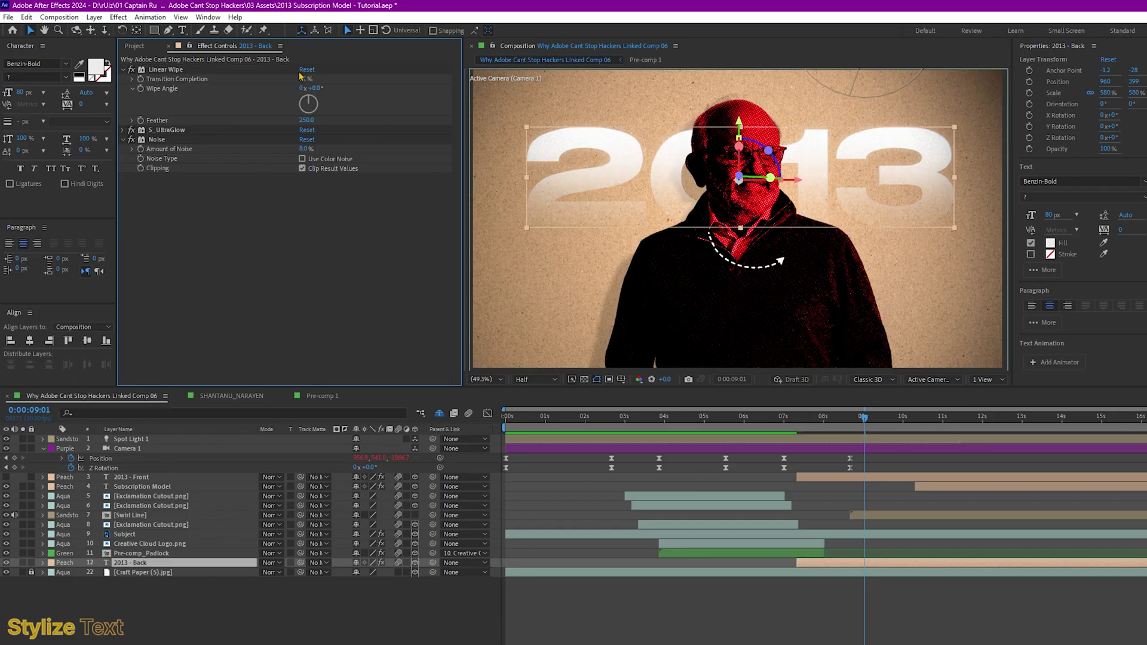
{"action": "type", "text": "60"}
{"action": "key", "text": "Return"}
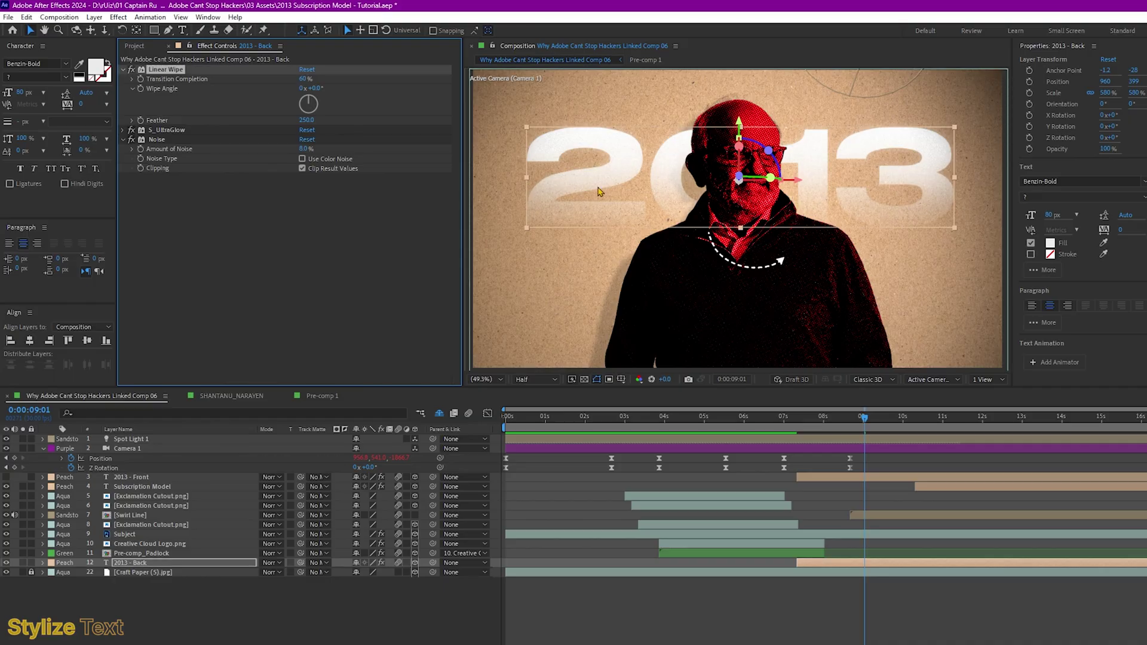
Step: Try a Wipe Angle of 180° with a Transition Completion of 30% in the 2013 - Back layer's Linear Wipe
{"action": "left_click", "coordinate": [316, 89]}
{"action": "key", "text": "Return"}
{"action": "left_click", "coordinate": [306, 79]}
{"action": "type", "text": "30"}
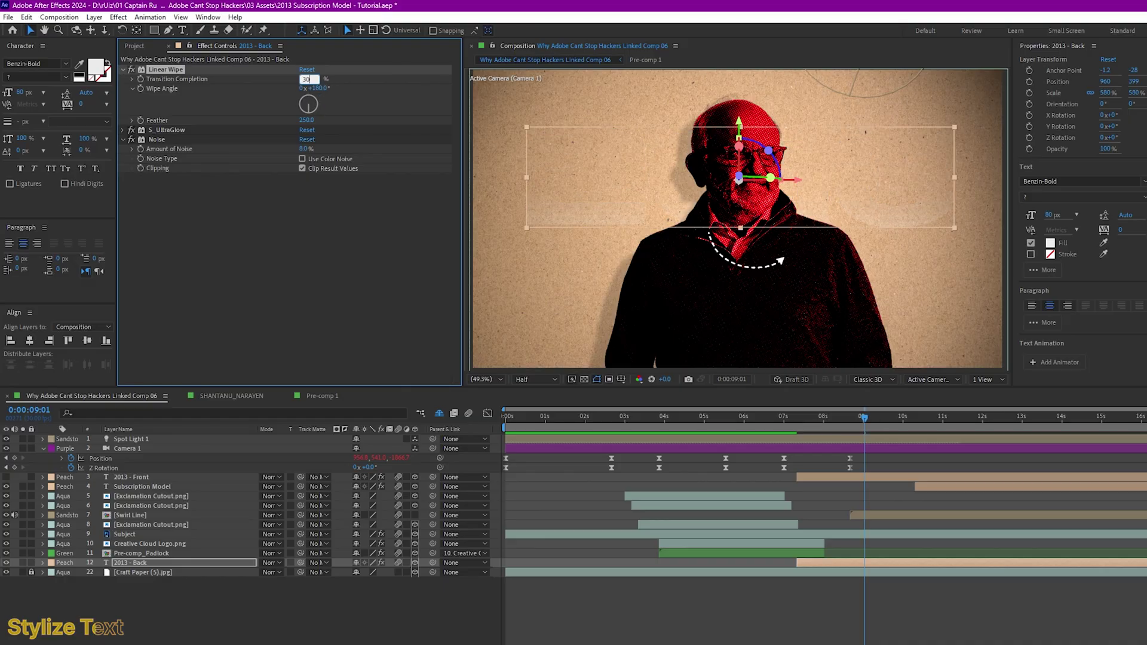
{"action": "key", "text": "Return"}
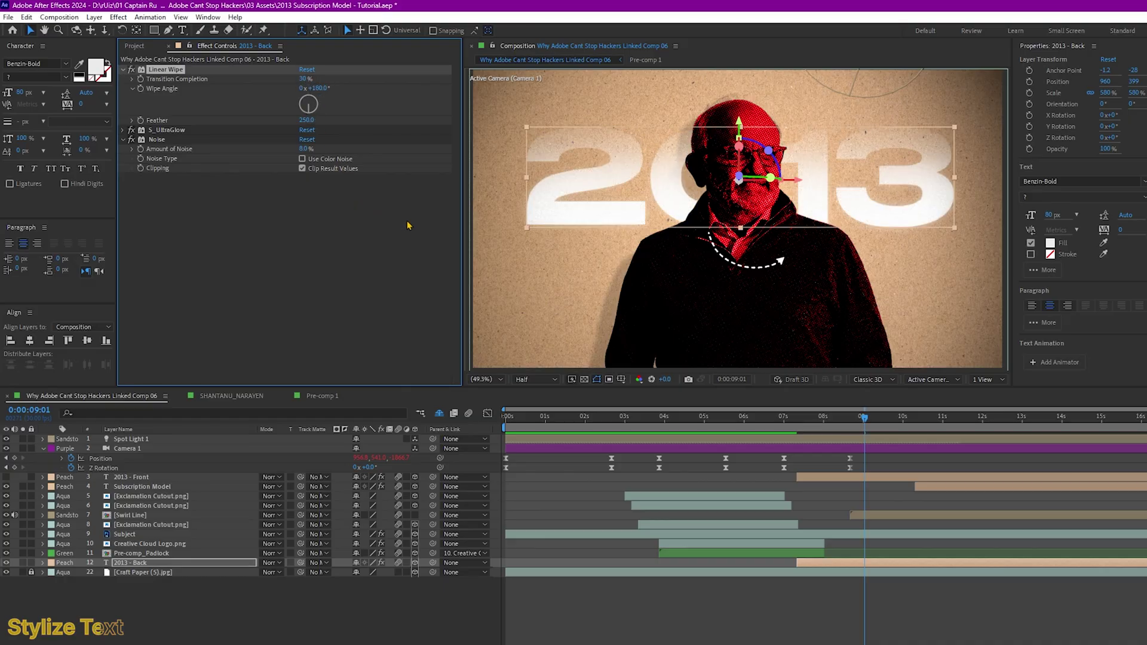
Step: Try Wipe Angle values of 90° and -90° in the Linear Wipe on the 2013 - Back layer
{"action": "left_click", "coordinate": [317, 89]}
{"action": "type", "text": "90"}
{"action": "key", "text": "Return"}
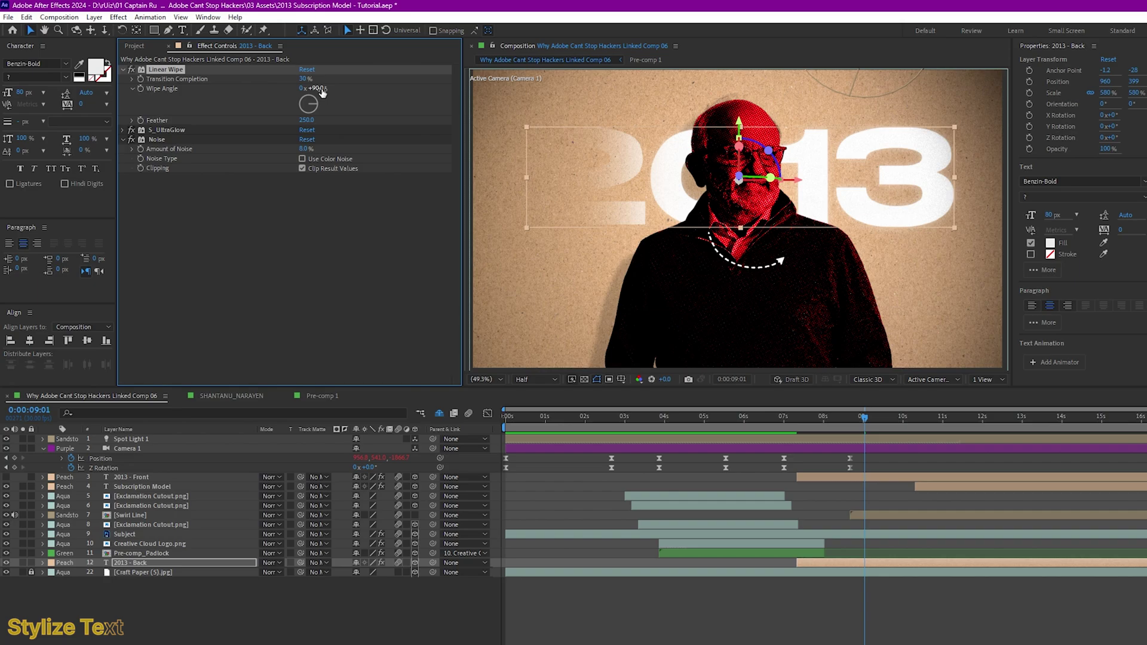
{"action": "left_click", "coordinate": [317, 89]}
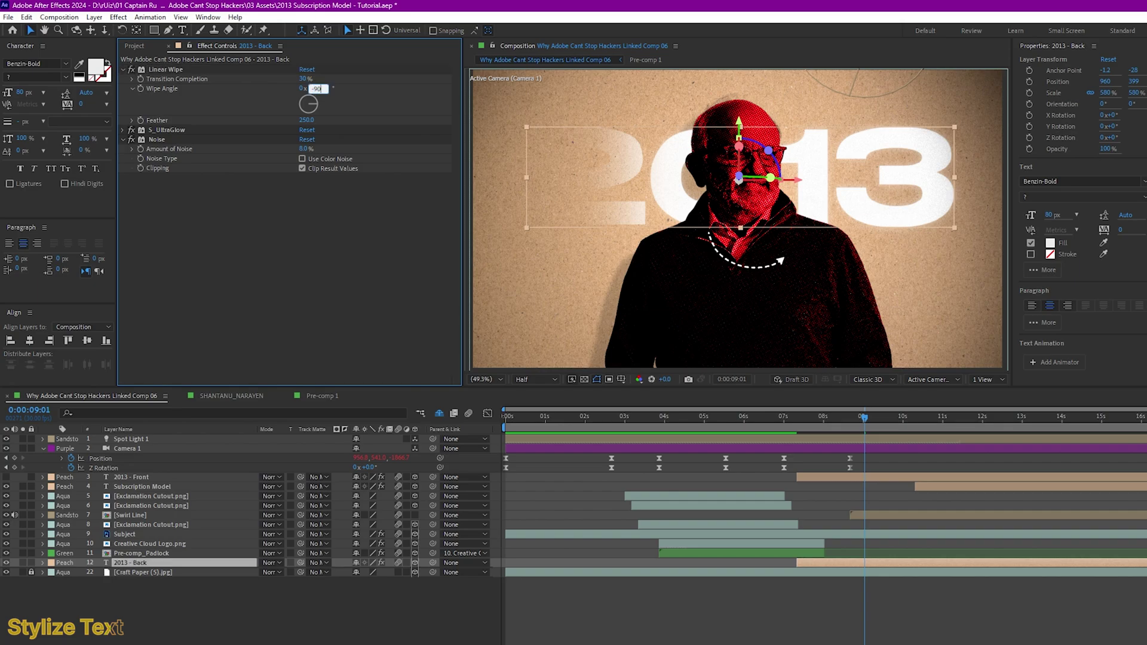
{"action": "type", "text": "-90"}
{"action": "key", "text": "Return"}
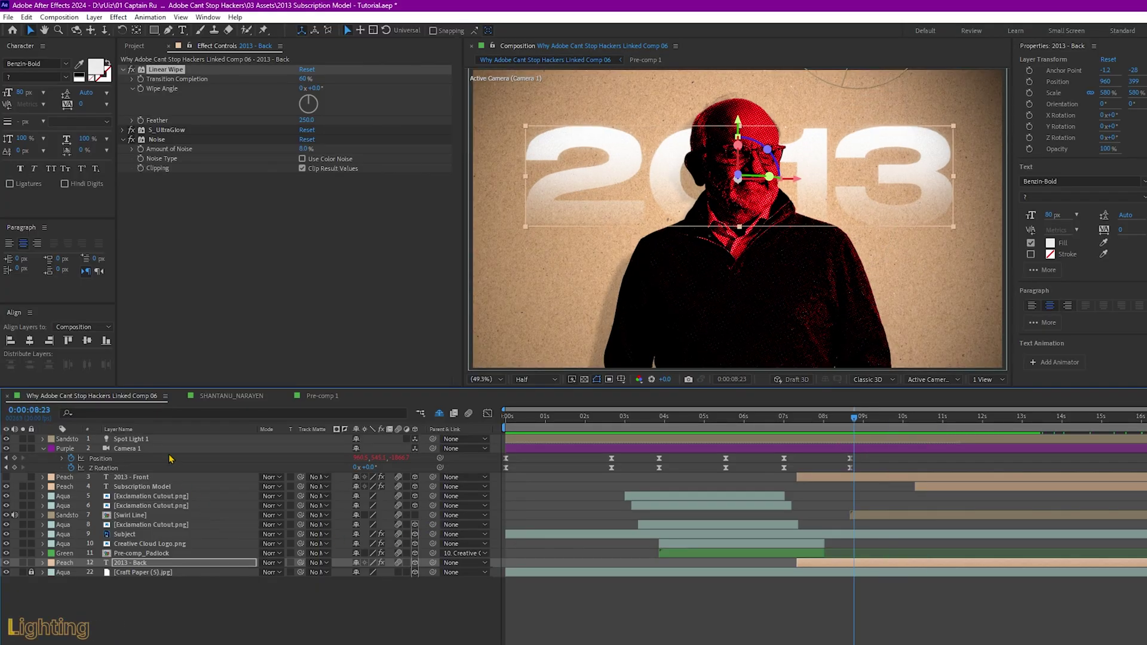
Step: Open the Spot Light 1 settings, keep the light type as Spot, review the intensity value and close the settings
{"action": "left_click", "coordinate": [163, 431]}
{"action": "left_click", "coordinate": [156, 441]}
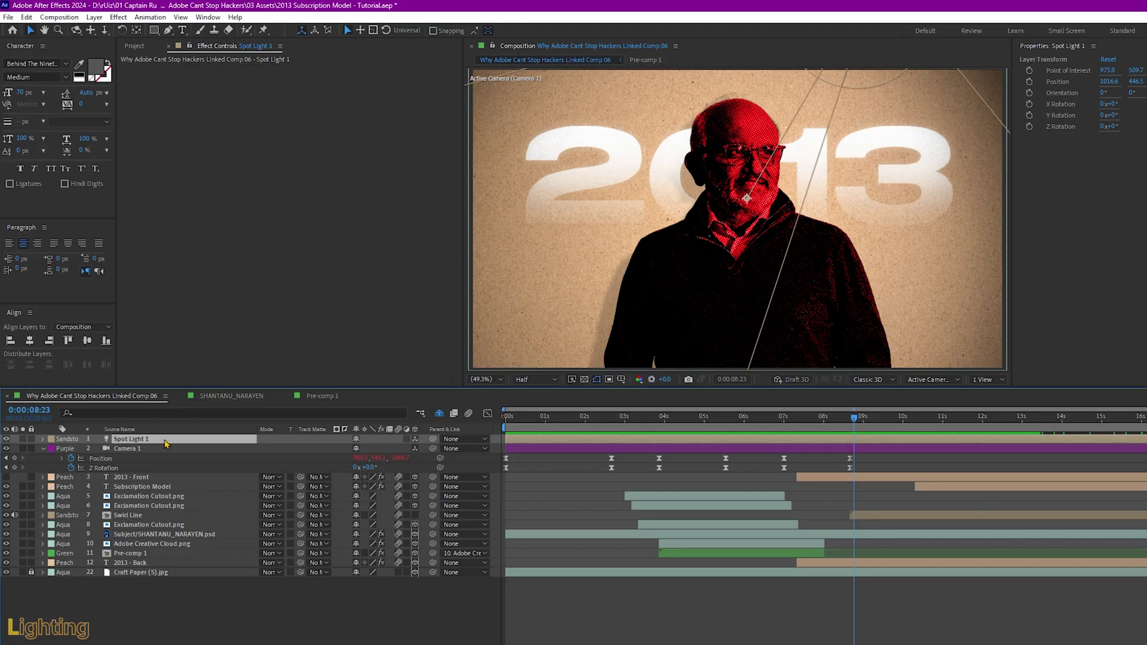
{"action": "double_click", "coordinate": [166, 443]}
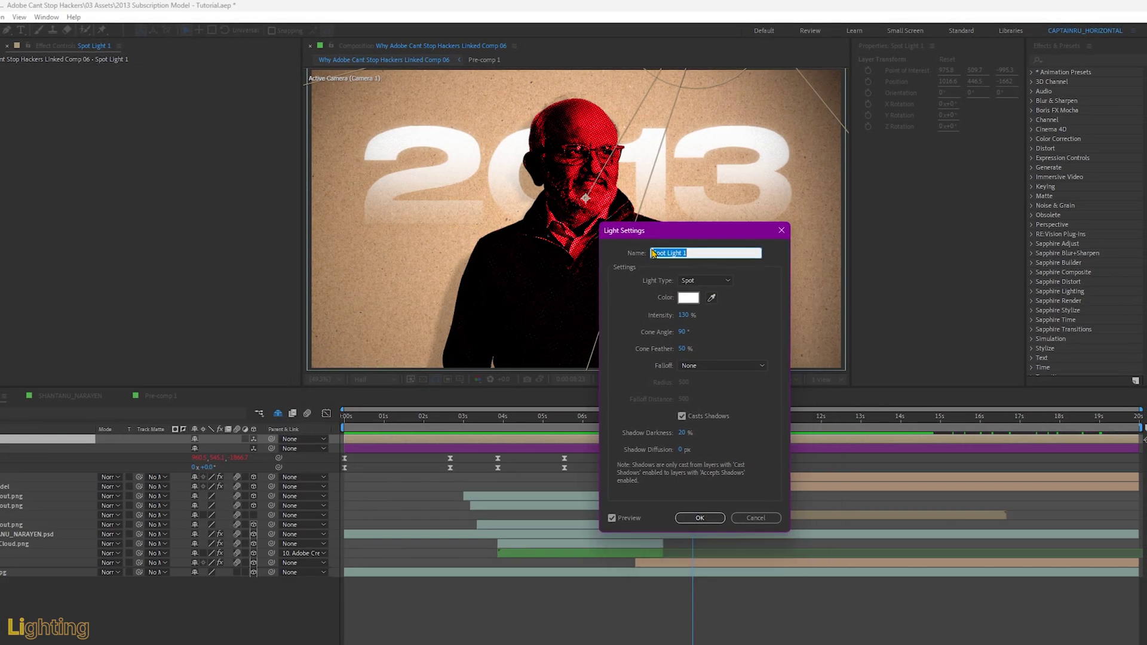
{"action": "left_click", "coordinate": [706, 282]}
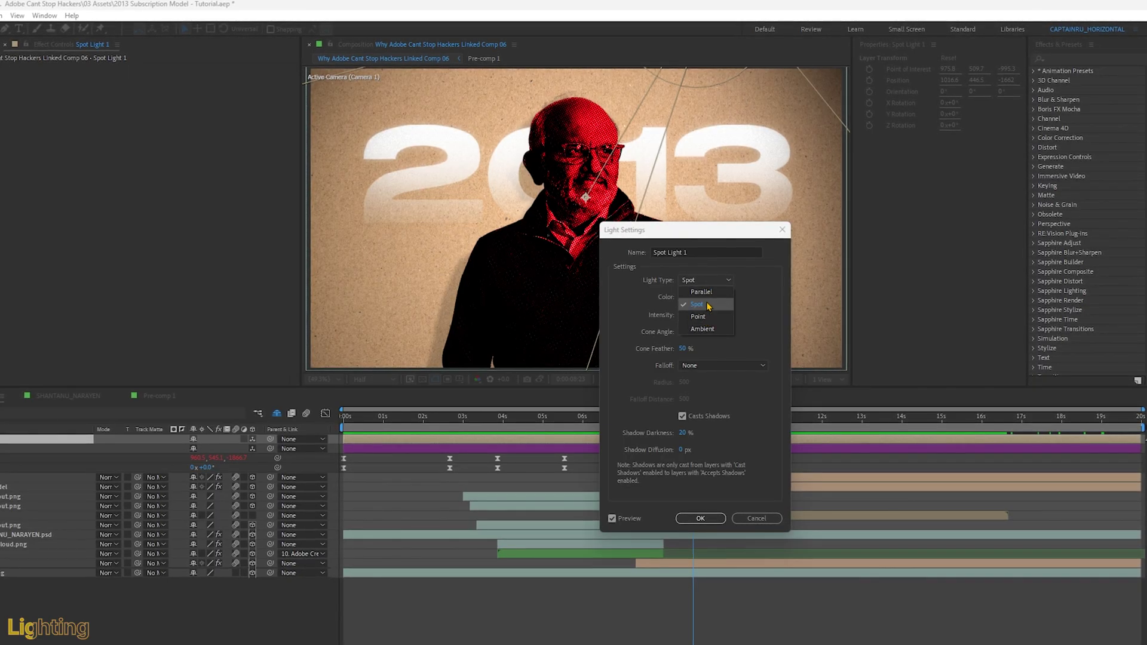
{"action": "left_click", "coordinate": [704, 307]}
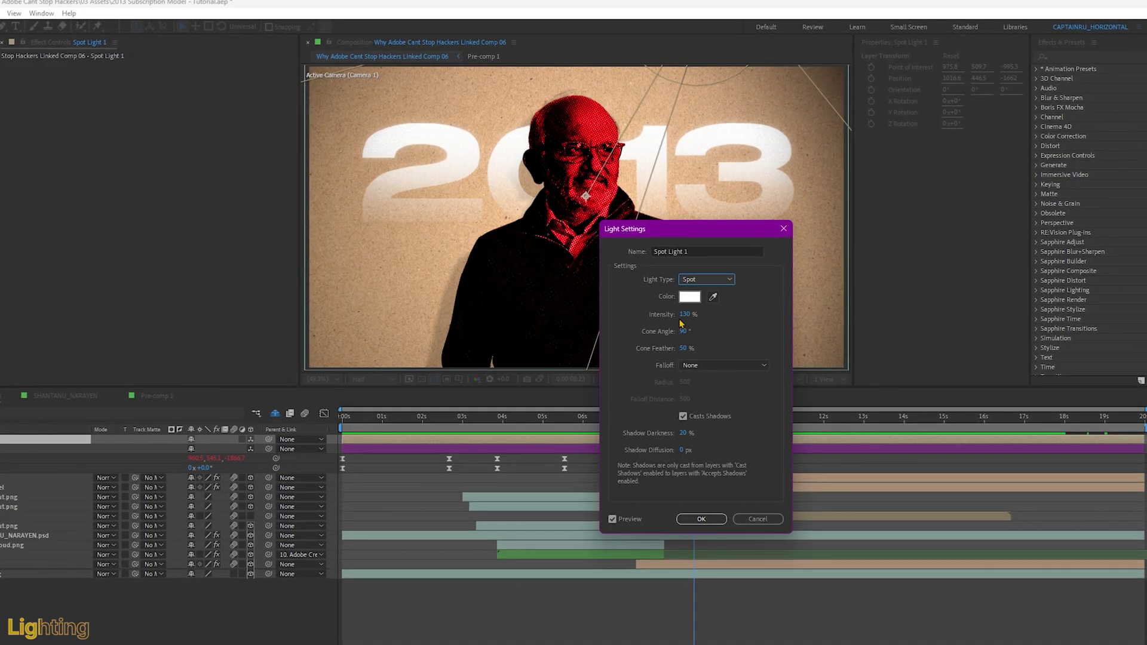
{"action": "left_click_drag", "start_coordinate": [692, 231], "coordinate": [804, 229]}
{"action": "mouse_move", "coordinate": [797, 314]}
{"action": "left_mouse_down"}
{"action": "mouse_move", "coordinate": [804, 323]}
{"action": "mouse_move", "coordinate": [791, 325]}
{"action": "left_mouse_up"}
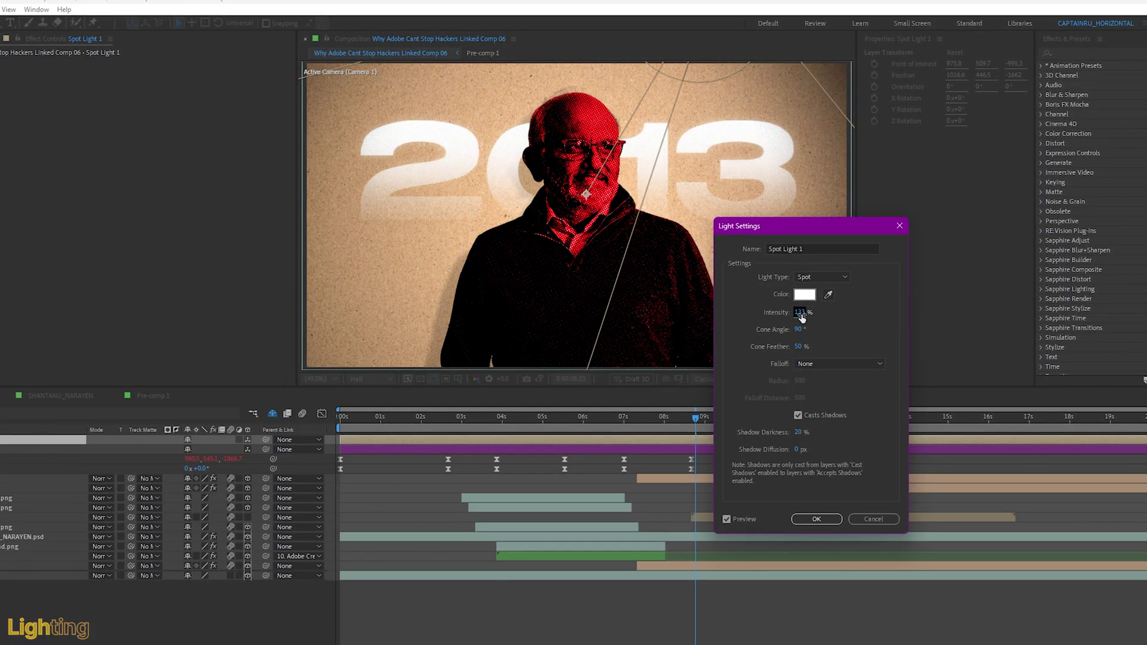
{"action": "key", "text": "Return"}
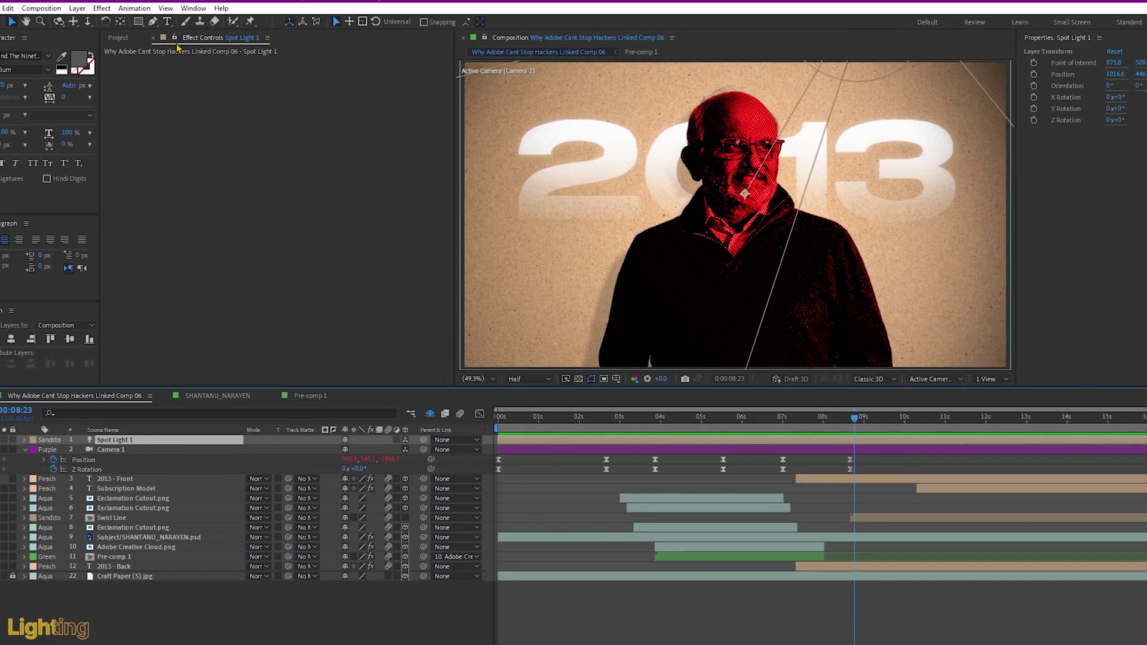
Step: Try adding a second spot light layer to the composition and remove it again
{"action": "left_click", "coordinate": [79, 9]}
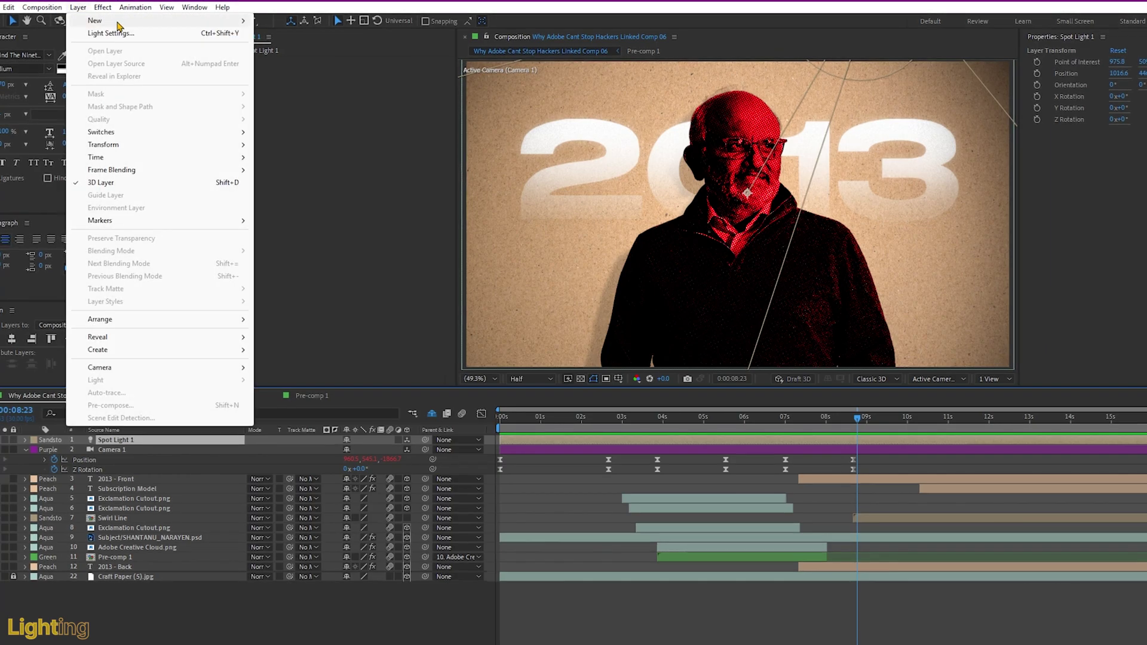
{"action": "mouse_move", "coordinate": [221, 22]}
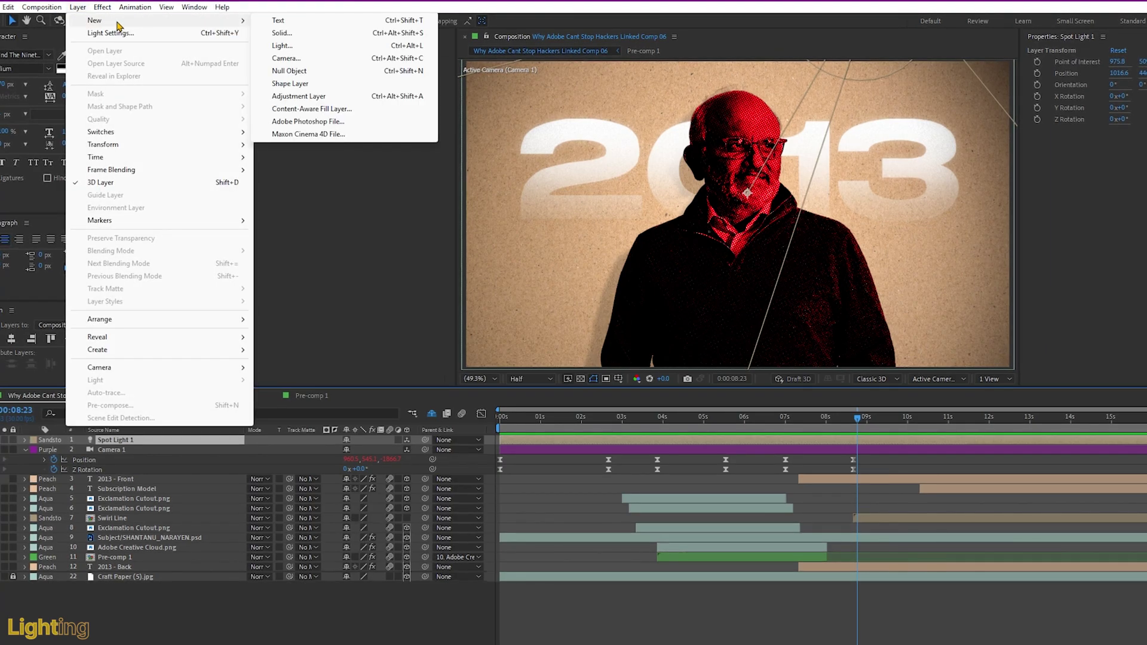
{"action": "left_click", "coordinate": [281, 46]}
{"action": "left_click_drag", "start_coordinate": [958, 234], "coordinate": [946, 256]}
{"action": "key", "text": "Return"}
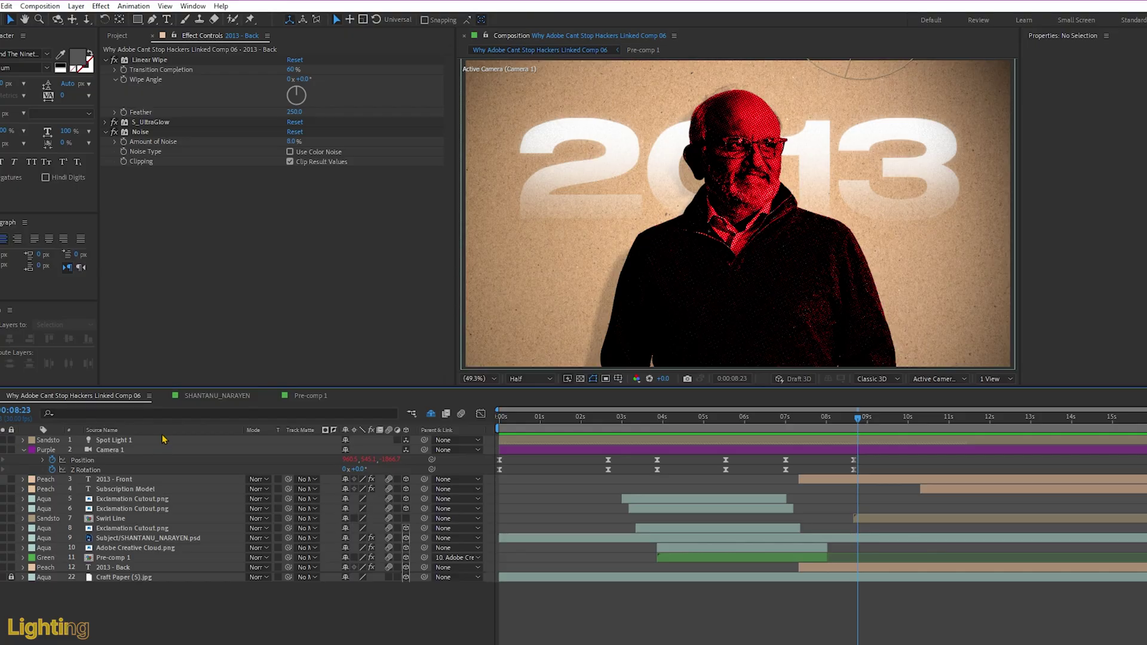
{"action": "left_click", "coordinate": [163, 440]}
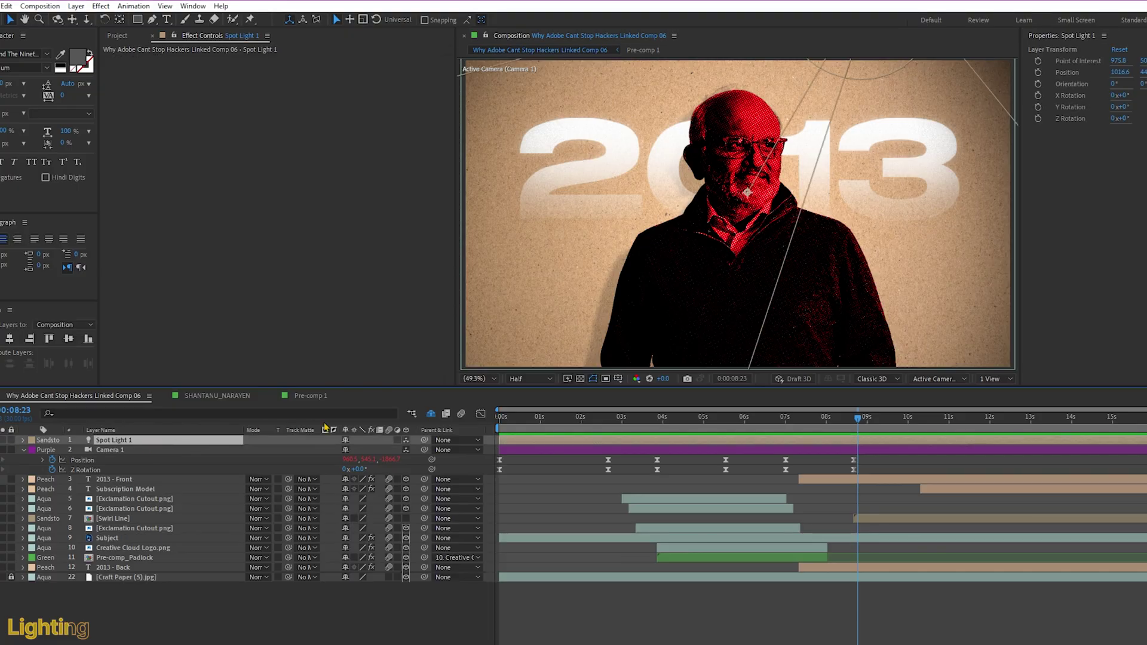
Step: Display the composition in 2 Views and reframe Custom View 1 around the subject, the 2013 text and the spot light cone
{"action": "left_click", "coordinate": [996, 379]}
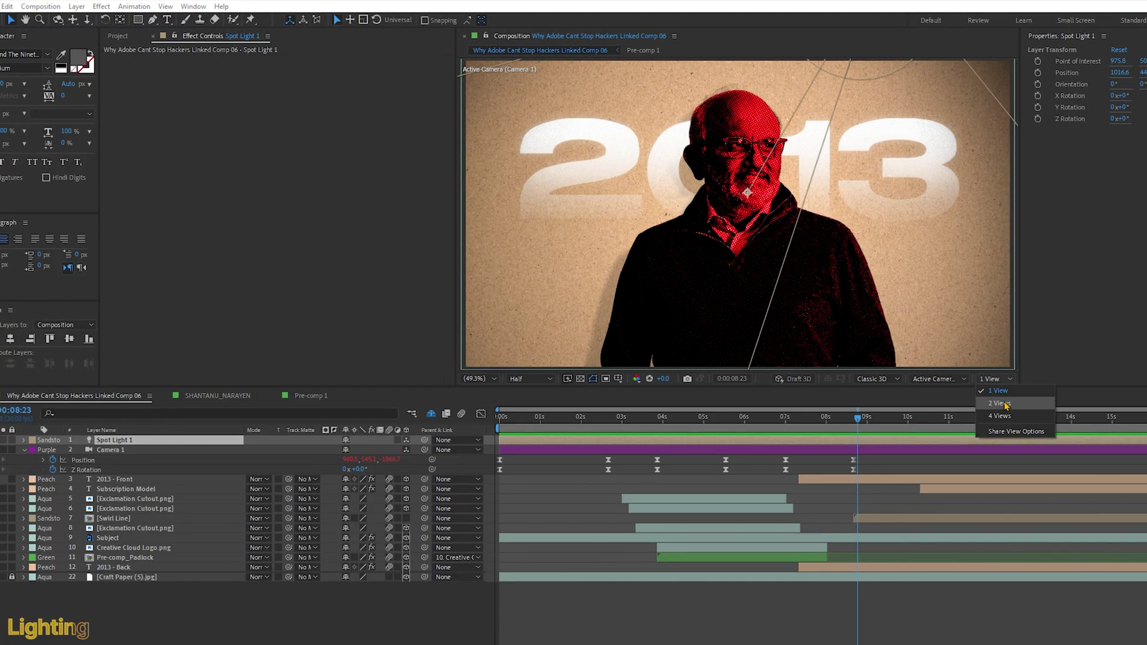
{"action": "left_click", "coordinate": [1000, 403]}
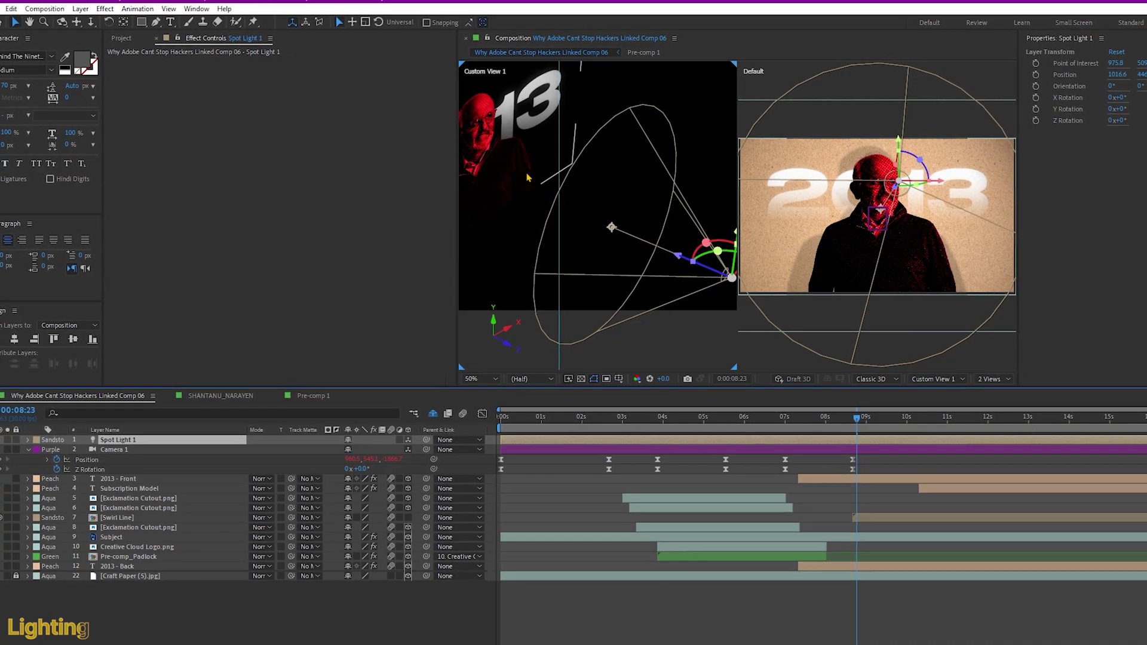
{"action": "key", "text": "space"}
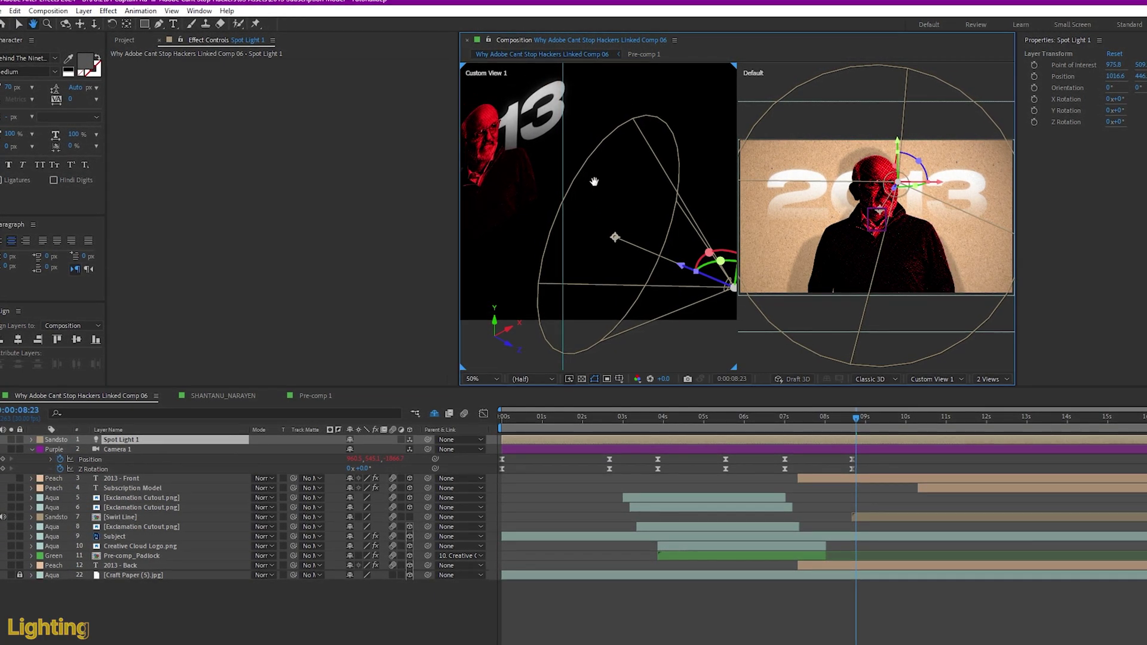
{"action": "left_click_drag", "start_coordinate": [594, 182], "coordinate": [536, 297]}
{"action": "key", "text": "space"}
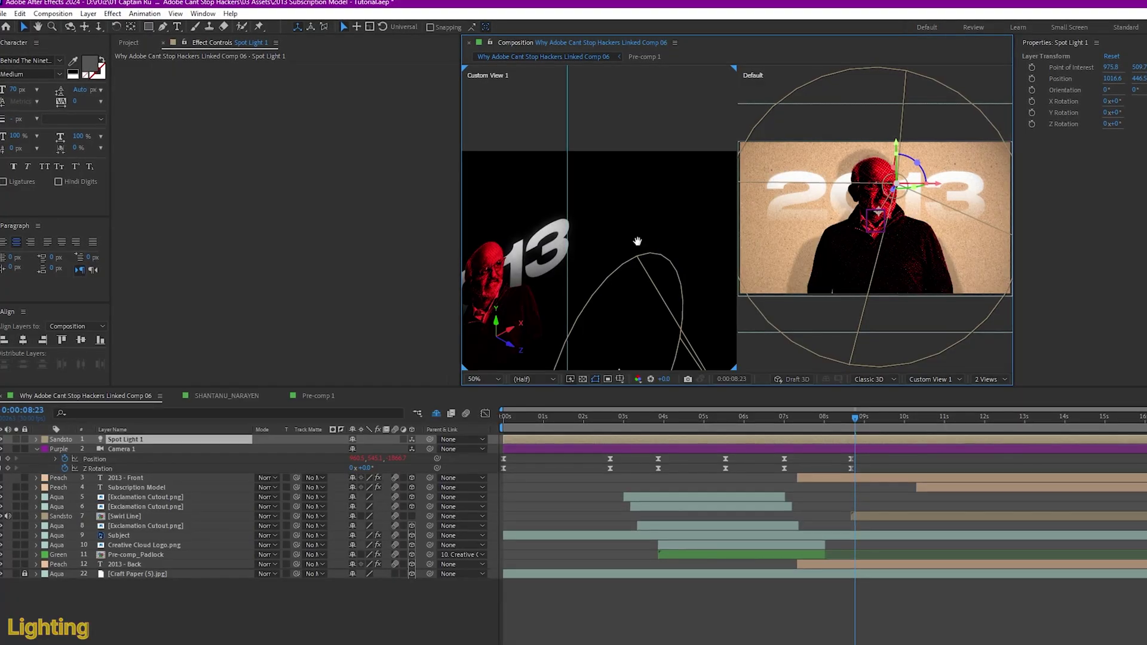
{"action": "left_click_drag", "start_coordinate": [638, 244], "coordinate": [735, 319]}
{"action": "key", "text": "space"}
{"action": "left_click_drag", "start_coordinate": [653, 323], "coordinate": [655, 210]}
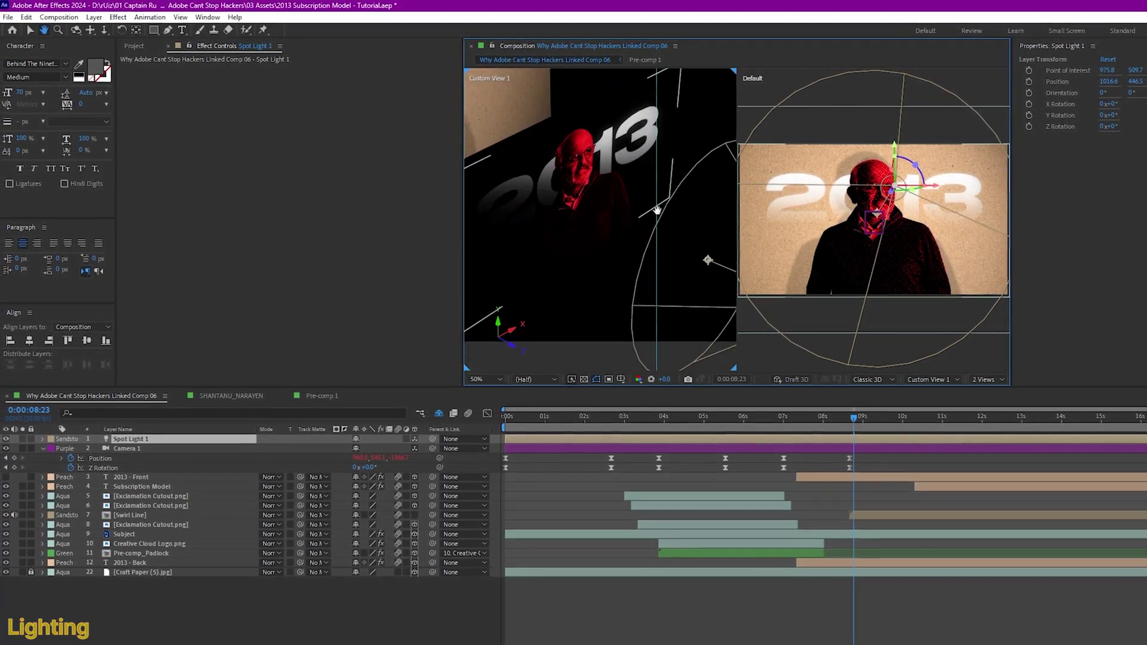